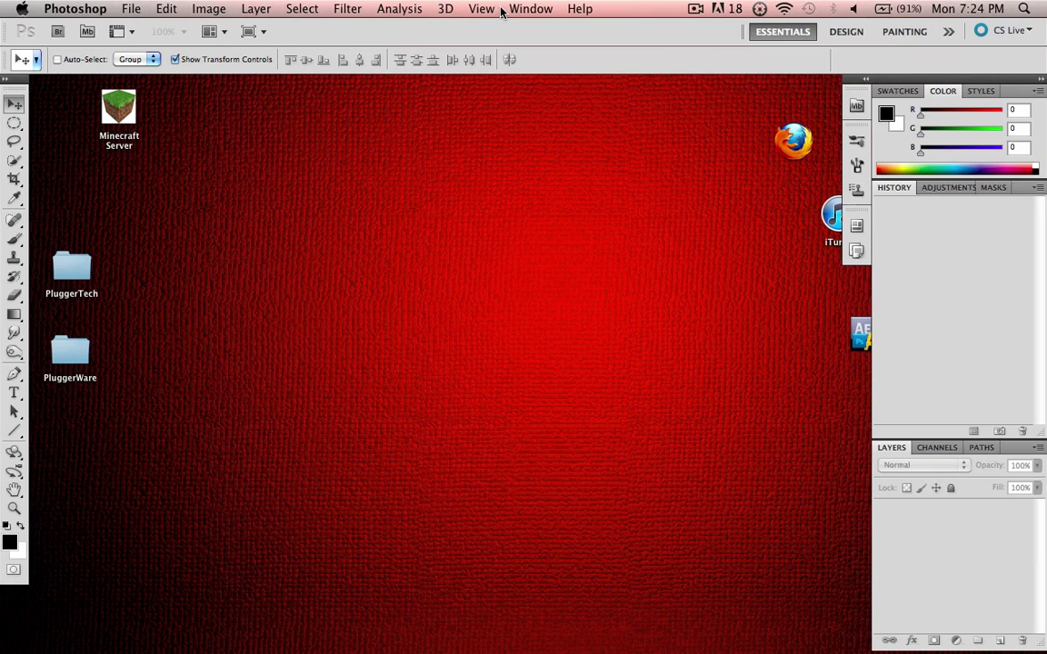
Step: Show the Swatches and Color panels and flip between the Swatches, Styles and Color tabs
left_click(532, 9)
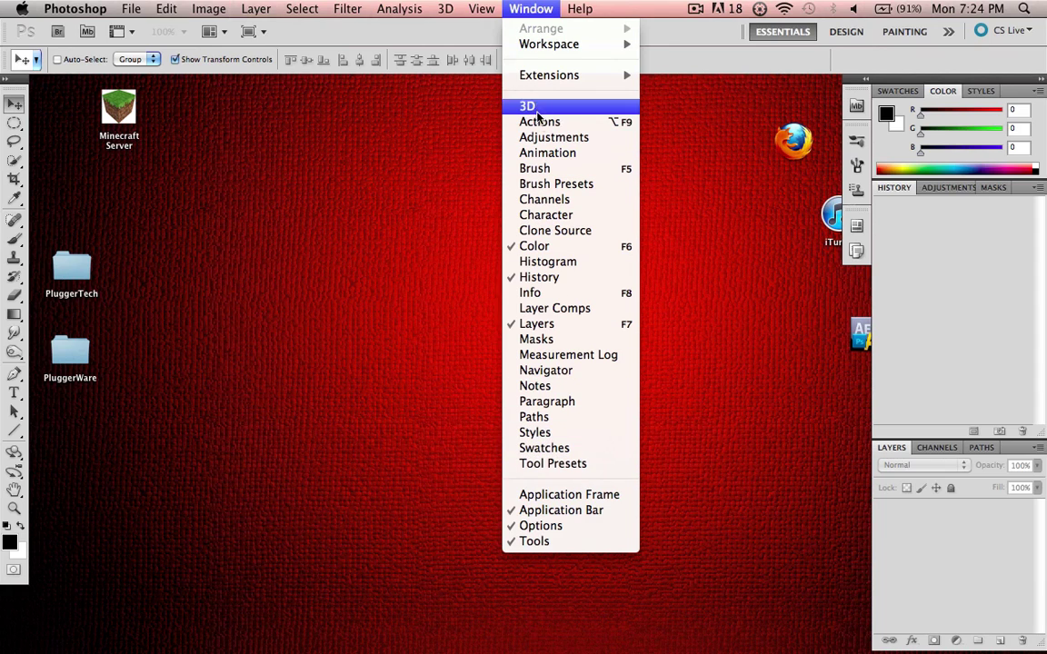
left_click(538, 13)
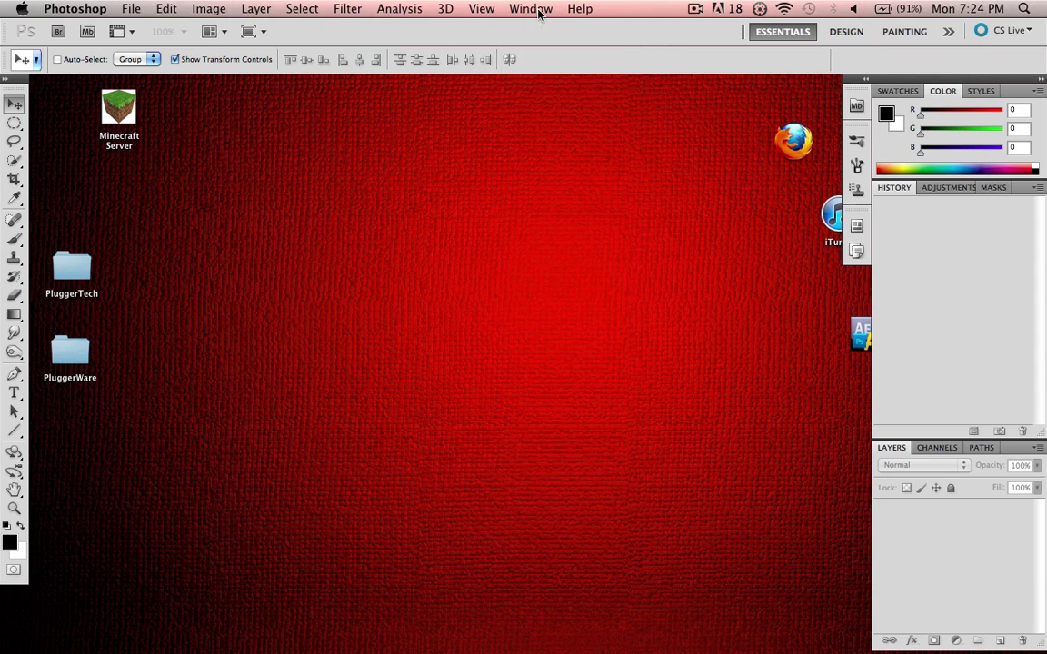
left_click(896, 92)
left_click(980, 91)
left_click(897, 90)
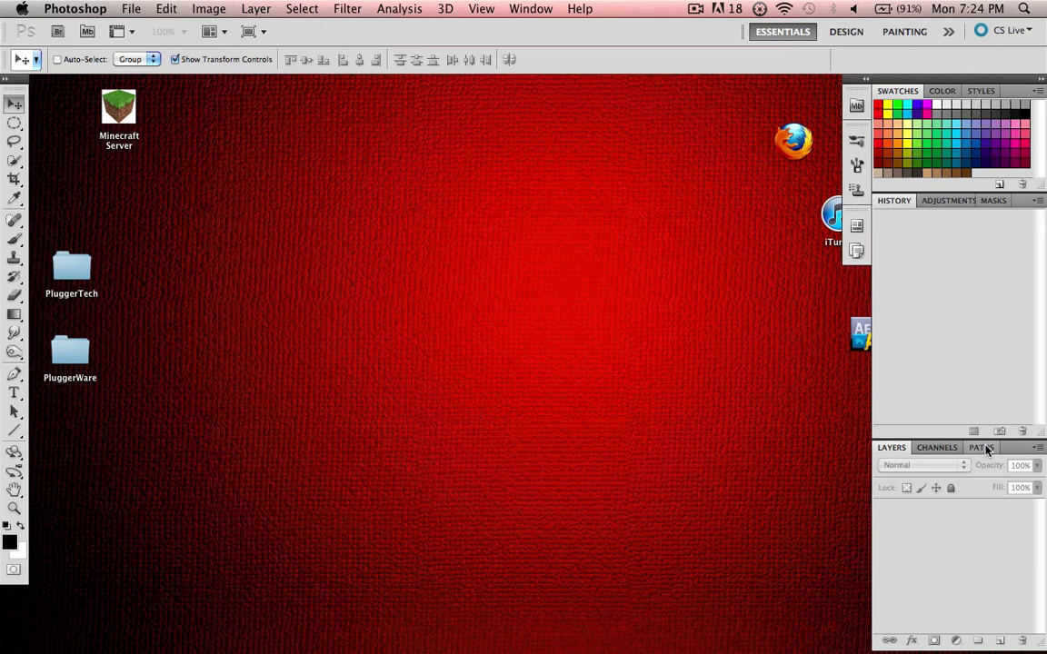
left_click(537, 11)
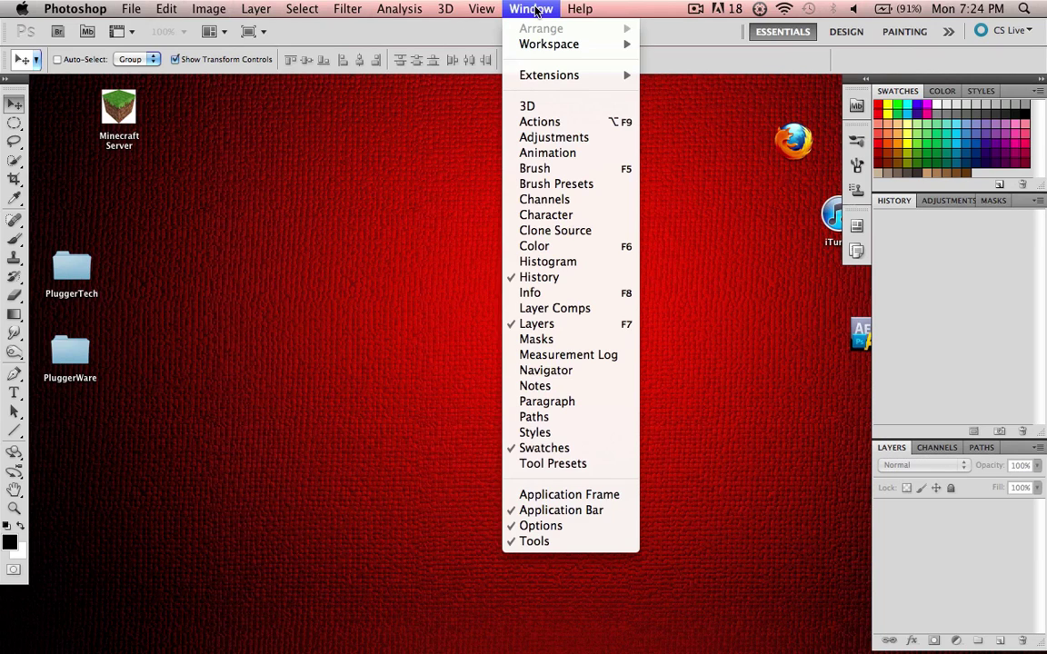
left_click(561, 247)
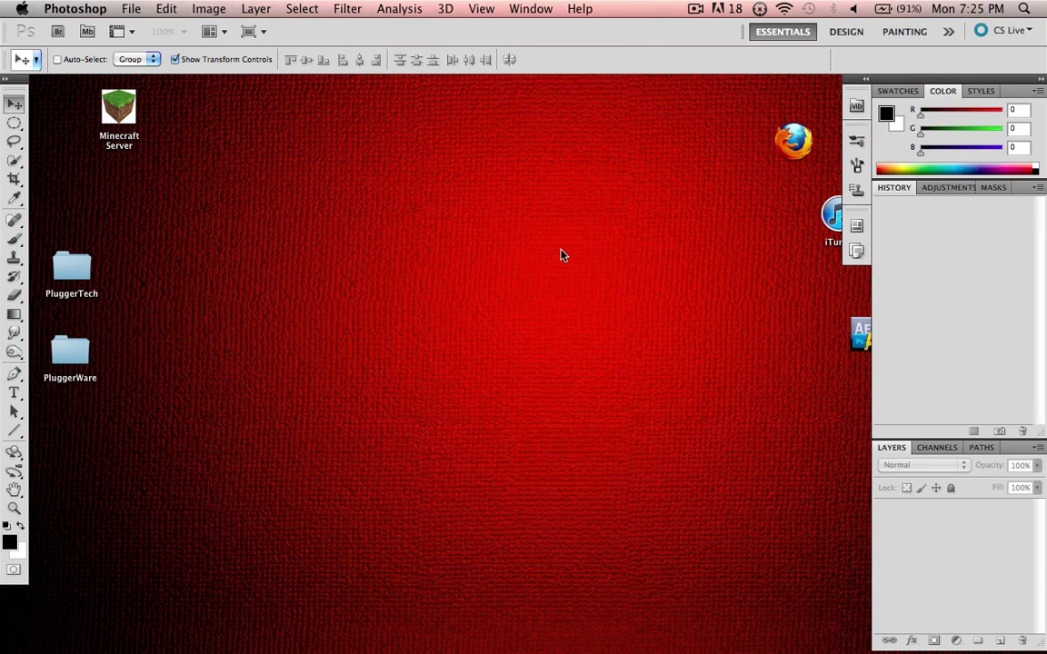
left_click(897, 91)
left_click(943, 91)
Step: Open Tool Presets, float it, dock it with History, then float and close it; float the 3D panel
left_click(530, 8)
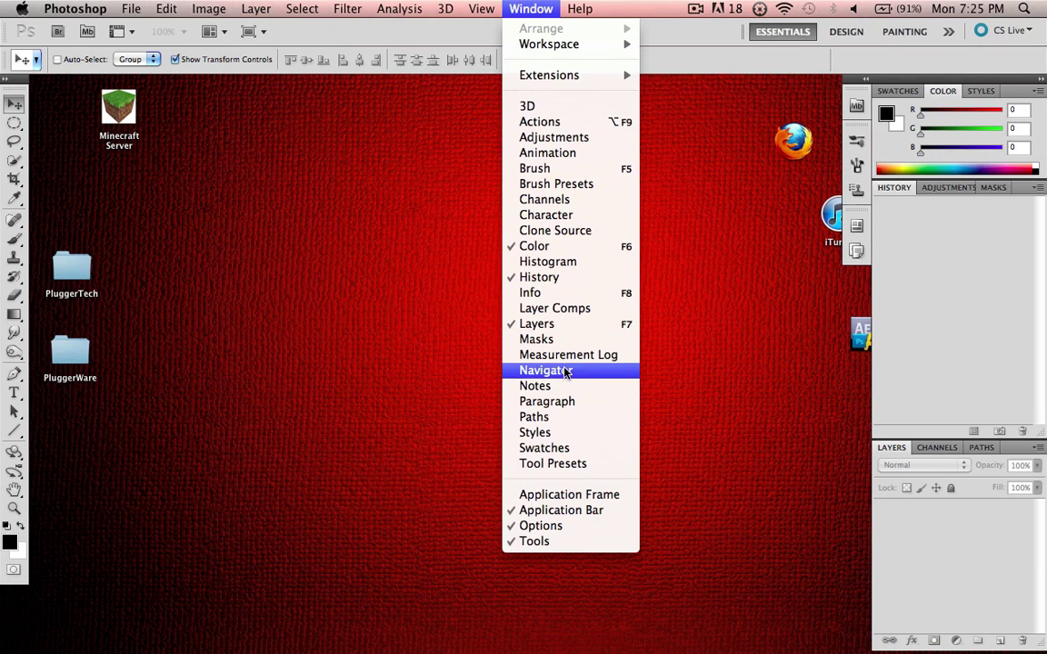
left_click(553, 465)
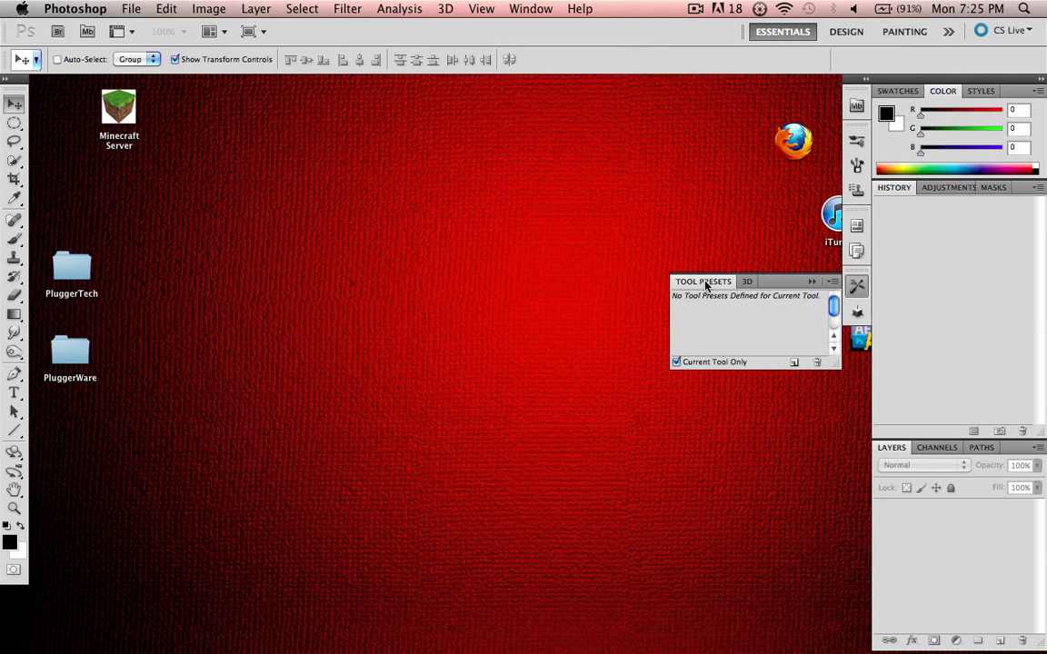
left_click_drag(703, 282, 369, 228)
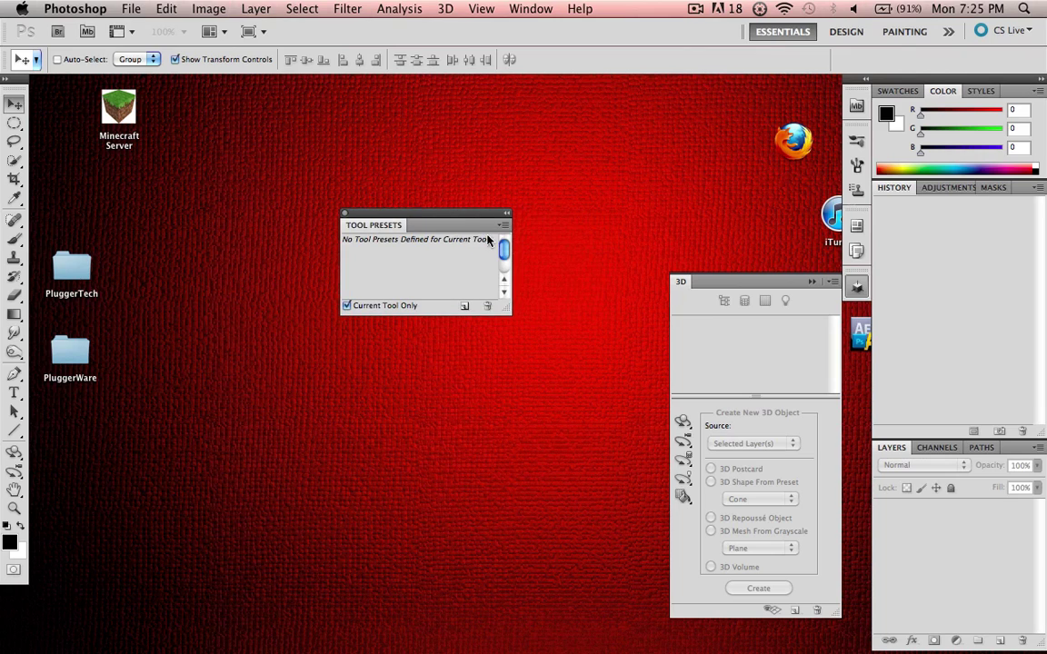
left_click_drag(380, 230, 915, 191)
left_click(918, 187)
left_click(995, 188)
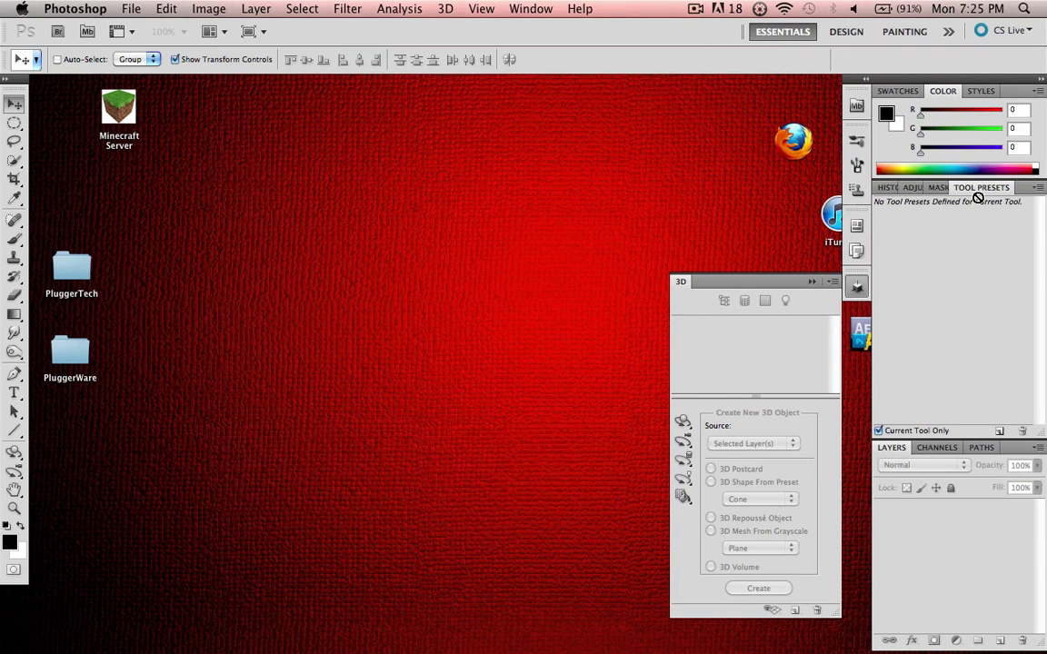
left_click_drag(981, 188, 450, 227)
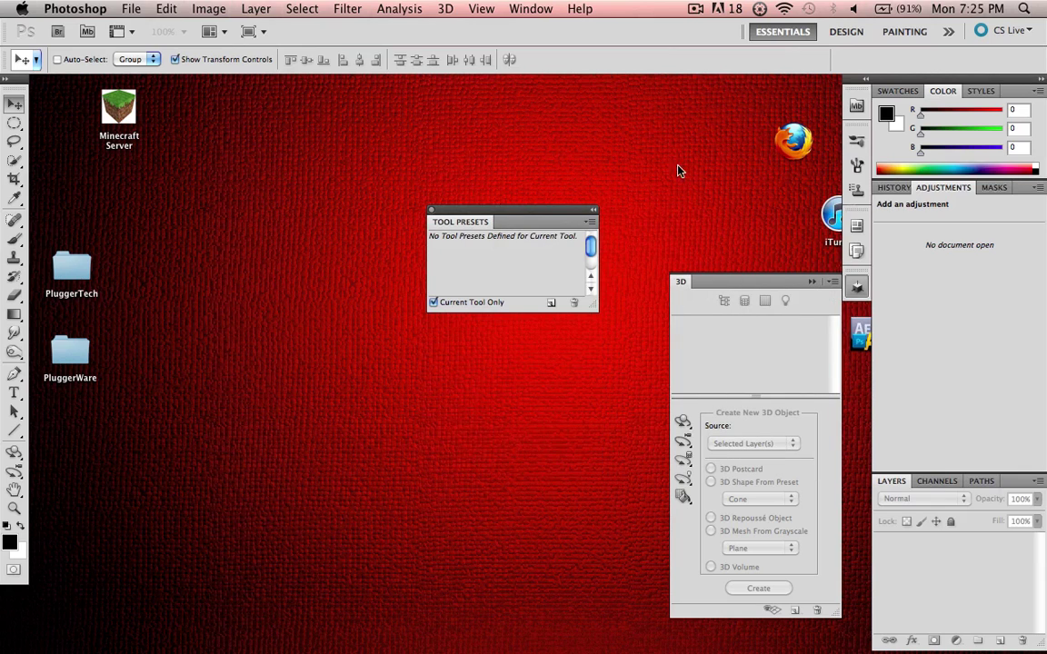
left_click(432, 211)
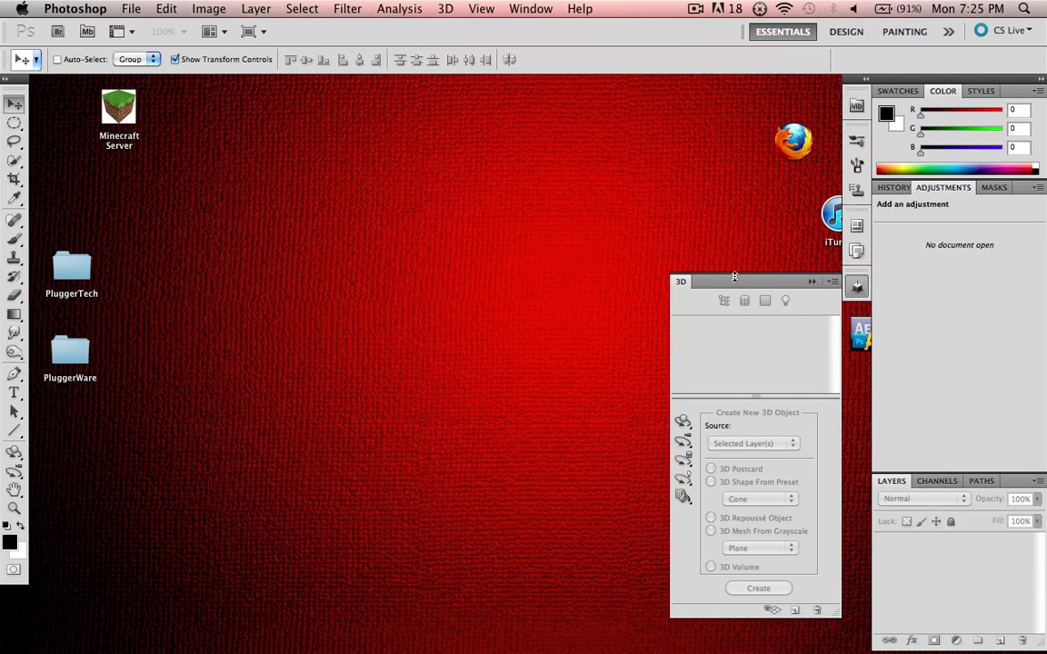
left_click_drag(752, 282, 719, 283)
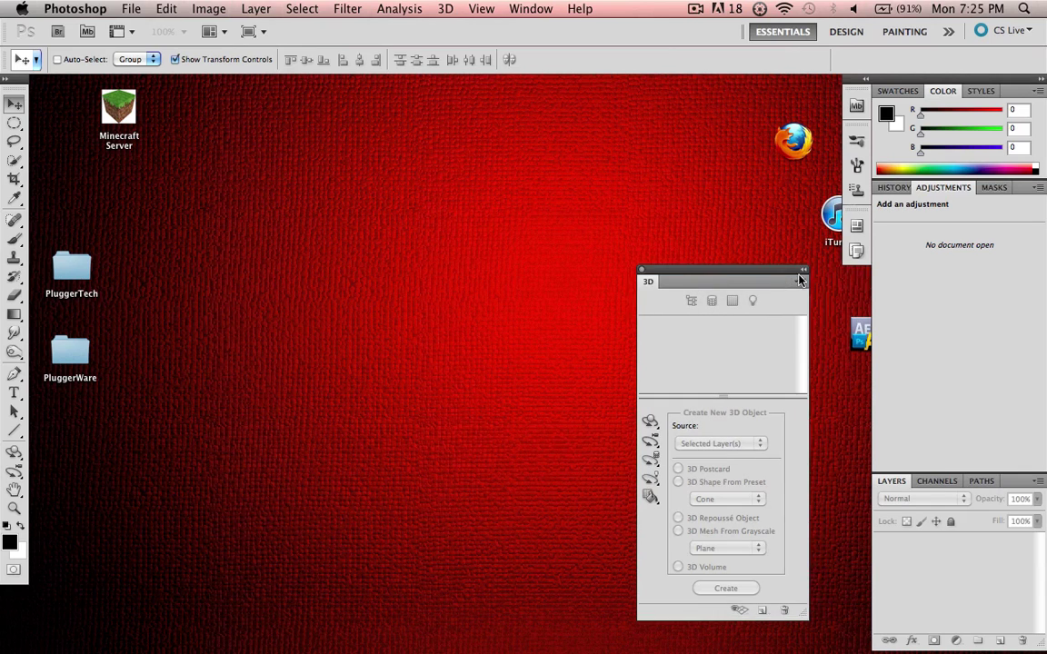
Step: Close the floating 3D panel and cycle the Swatches, Color and Styles tabs back to Swatches
left_click(639, 271)
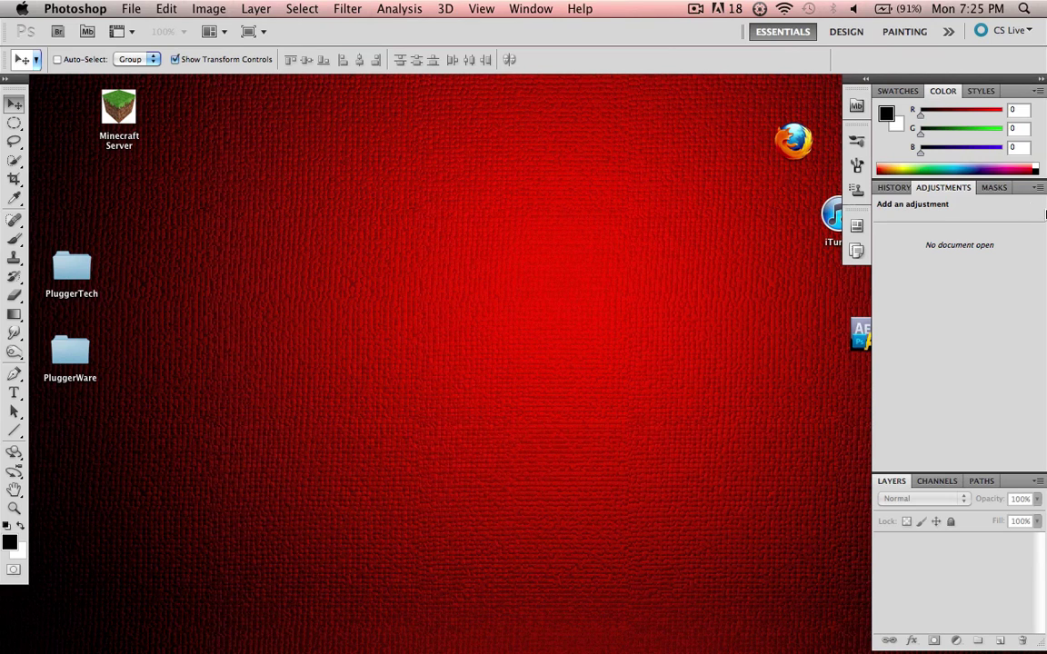
left_click(893, 188)
left_click(891, 92)
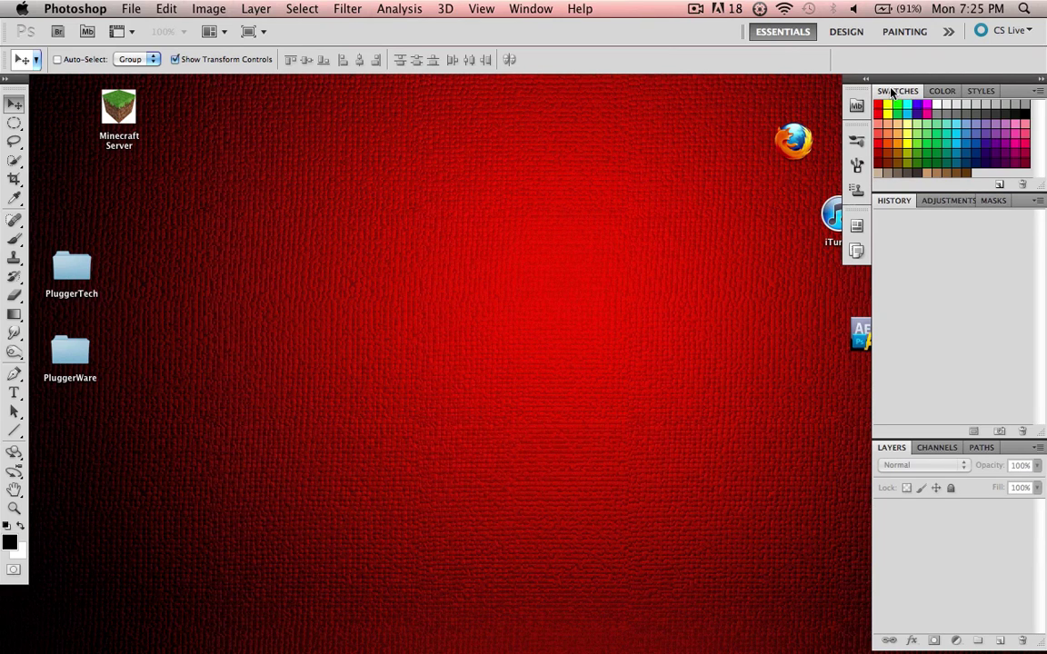
left_click(942, 91)
left_click(981, 91)
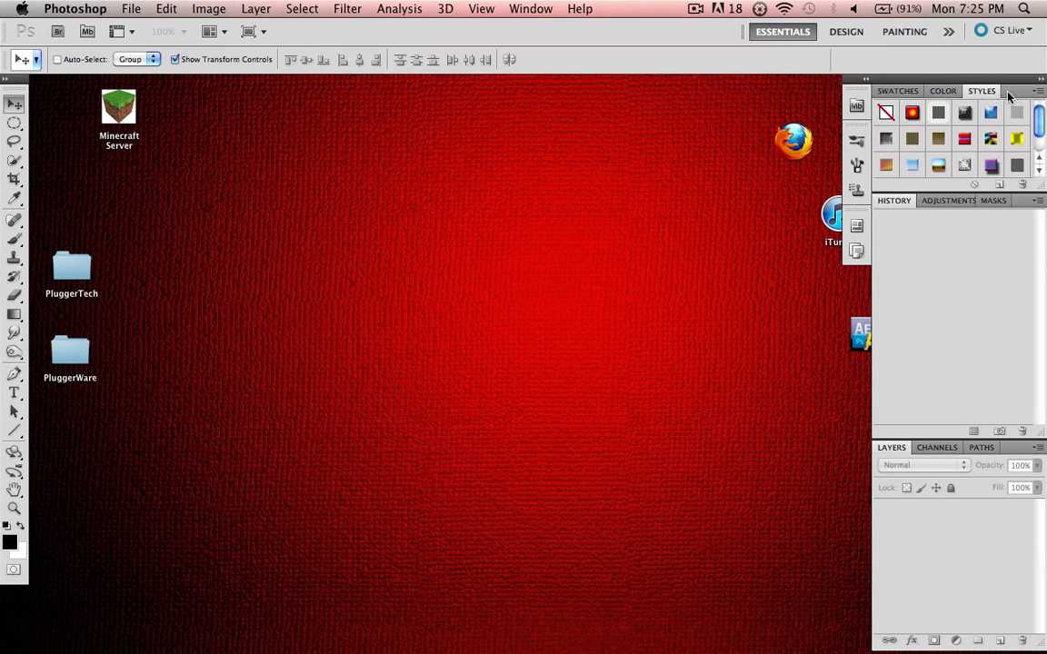
left_click(897, 91)
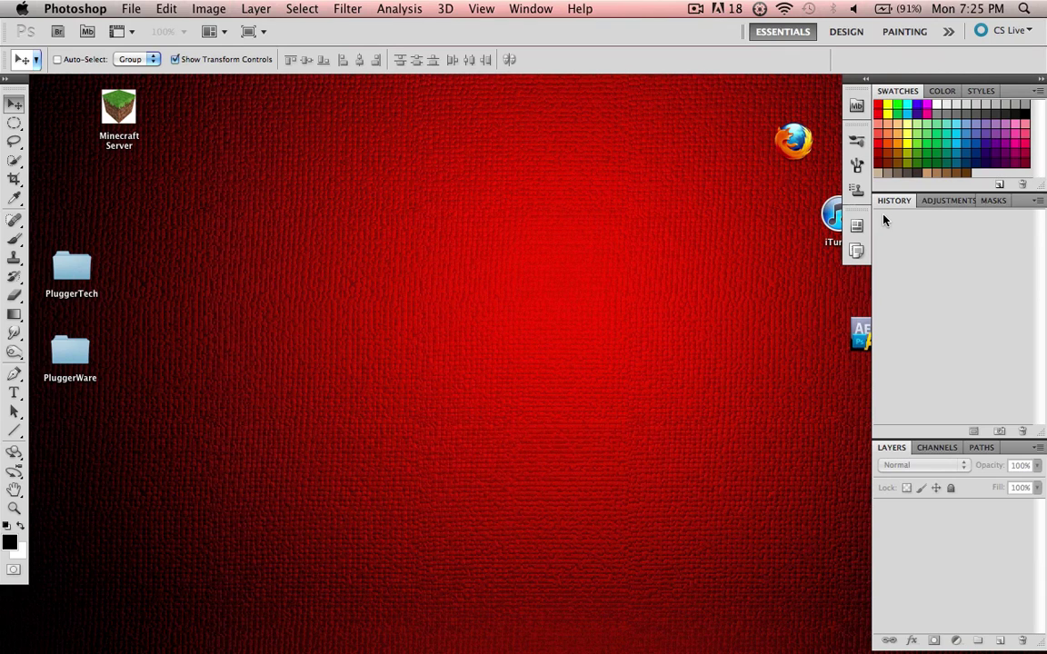
Step: Check the Adjustments, Masks, Channels and Paths tabs, returning to History and Layers
left_click(957, 201)
left_click(994, 200)
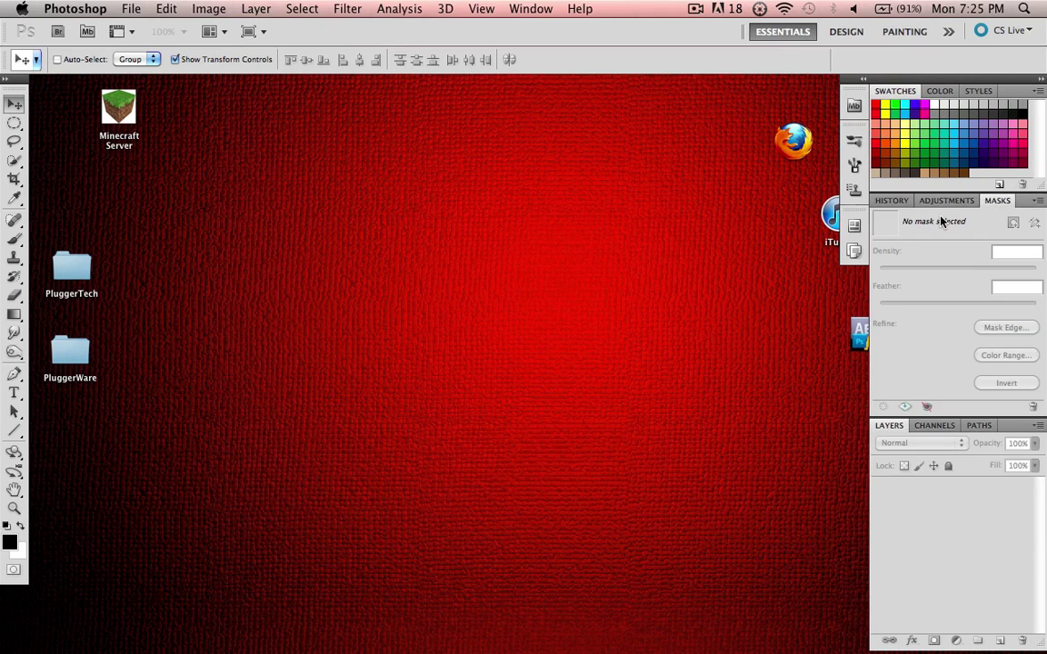
left_click(892, 200)
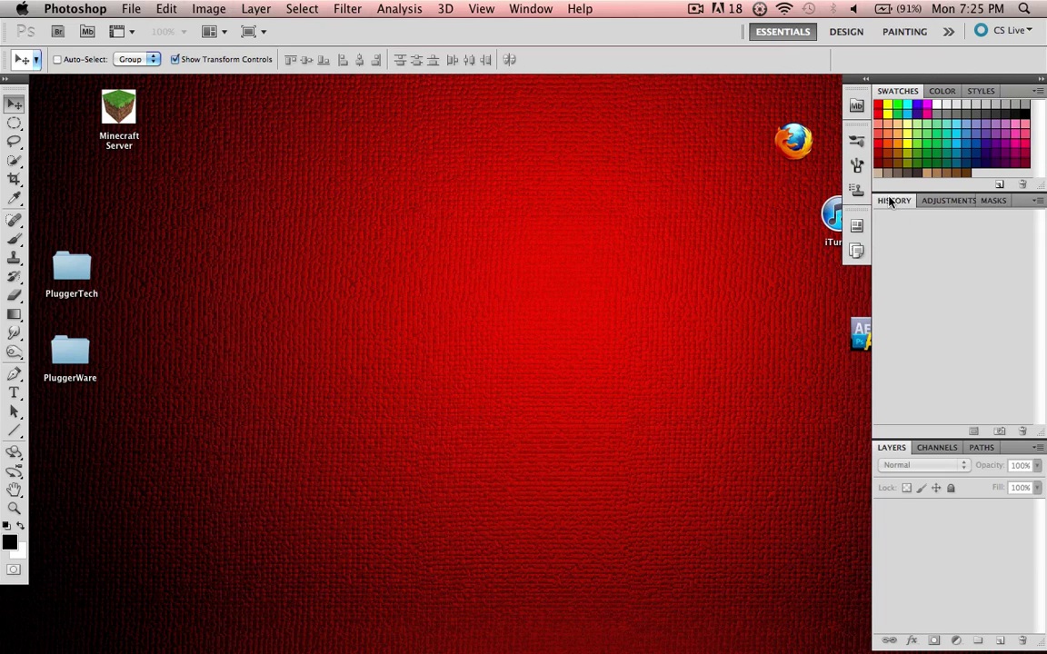
left_click(936, 447)
left_click(980, 447)
left_click(891, 447)
left_click(134, 8)
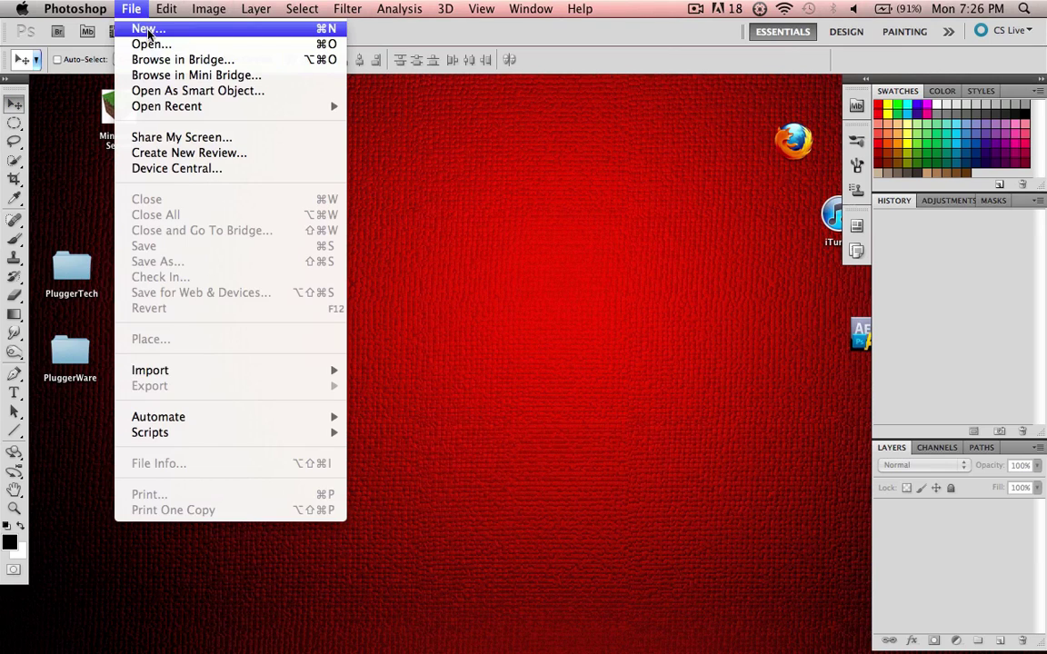
left_click(146, 28)
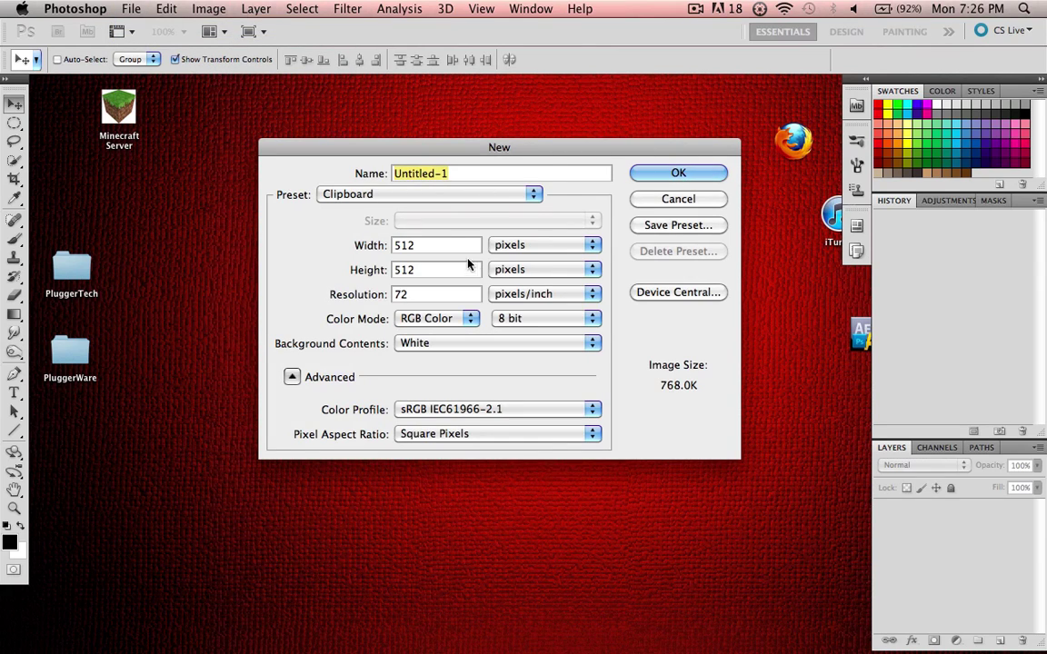
left_click(691, 172)
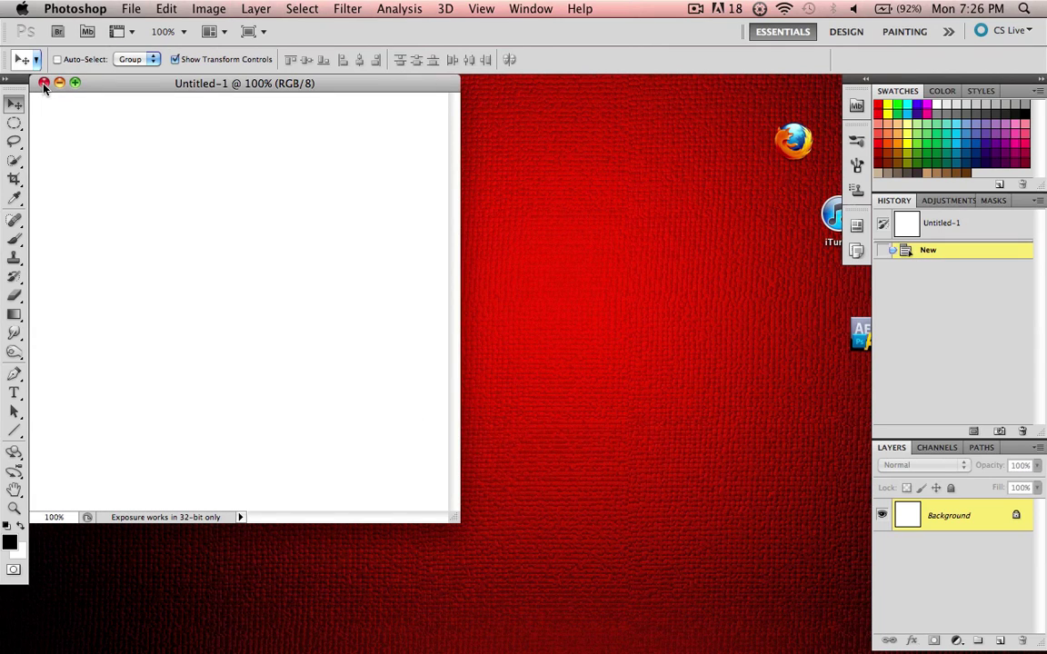
left_click(44, 84)
left_click_drag(423, 243, 577, 322)
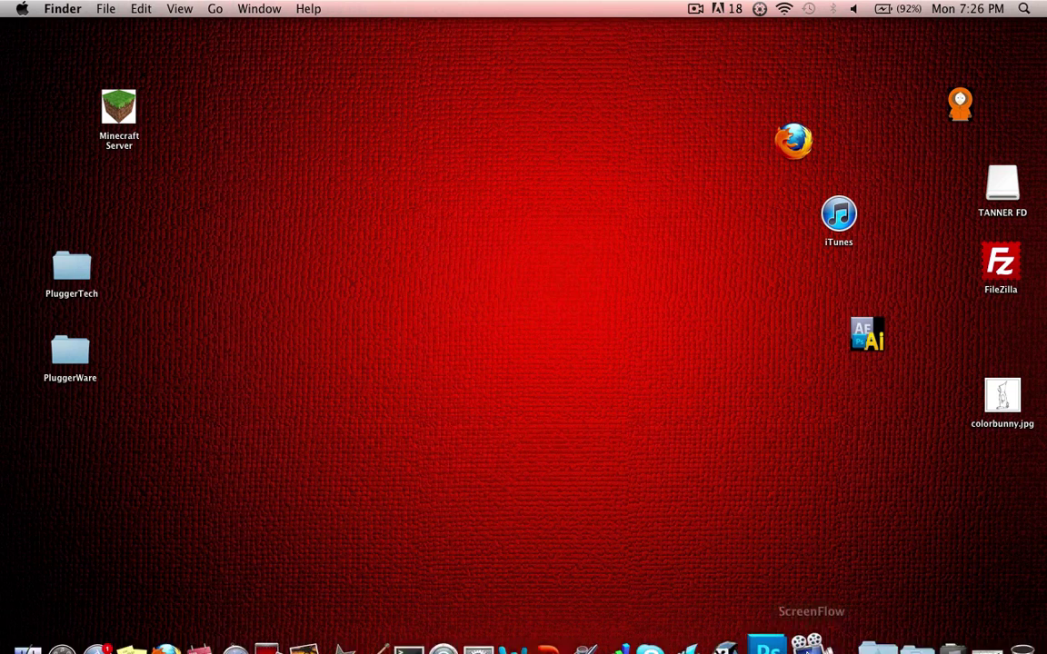
left_click(773, 627)
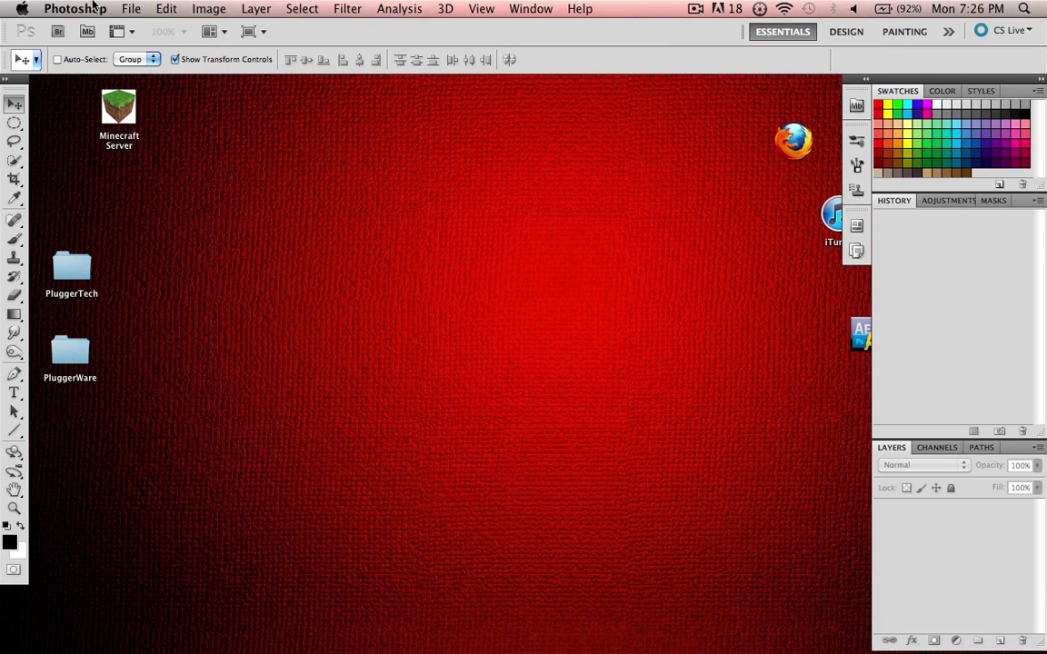
Step: Open colorbunny.jpg from File > Open and enlarge its document window
left_click(123, 8)
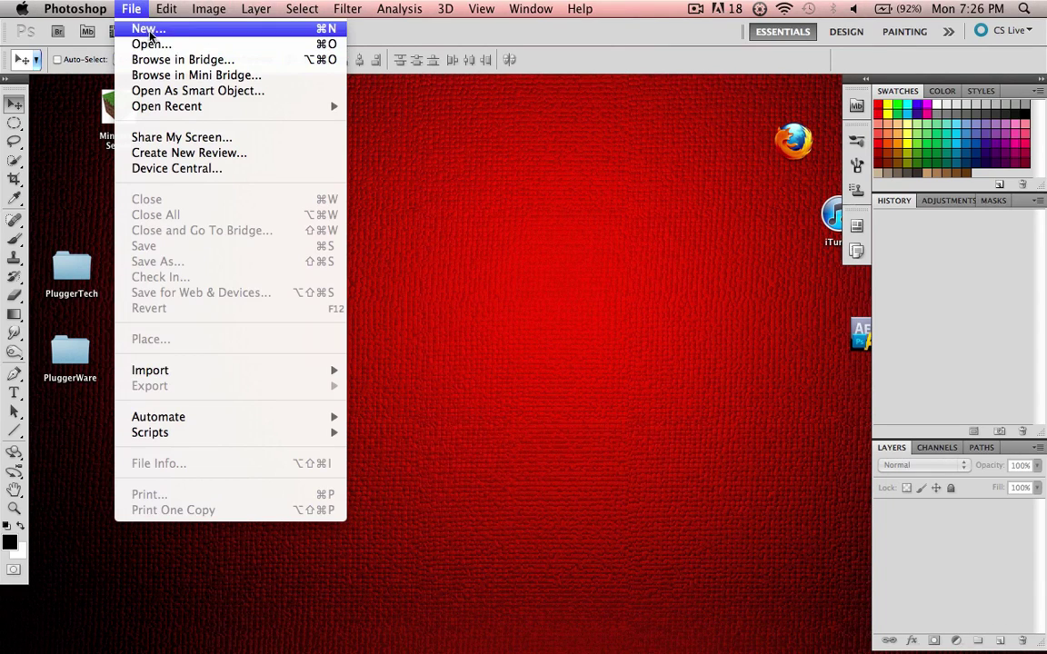
left_click(181, 48)
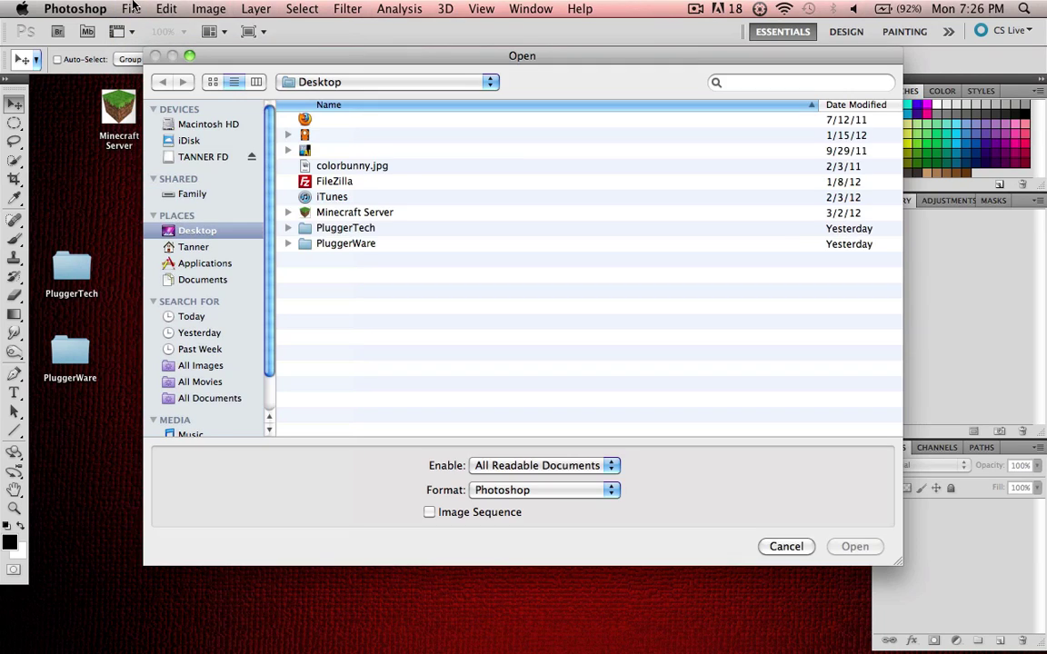
left_click(341, 166)
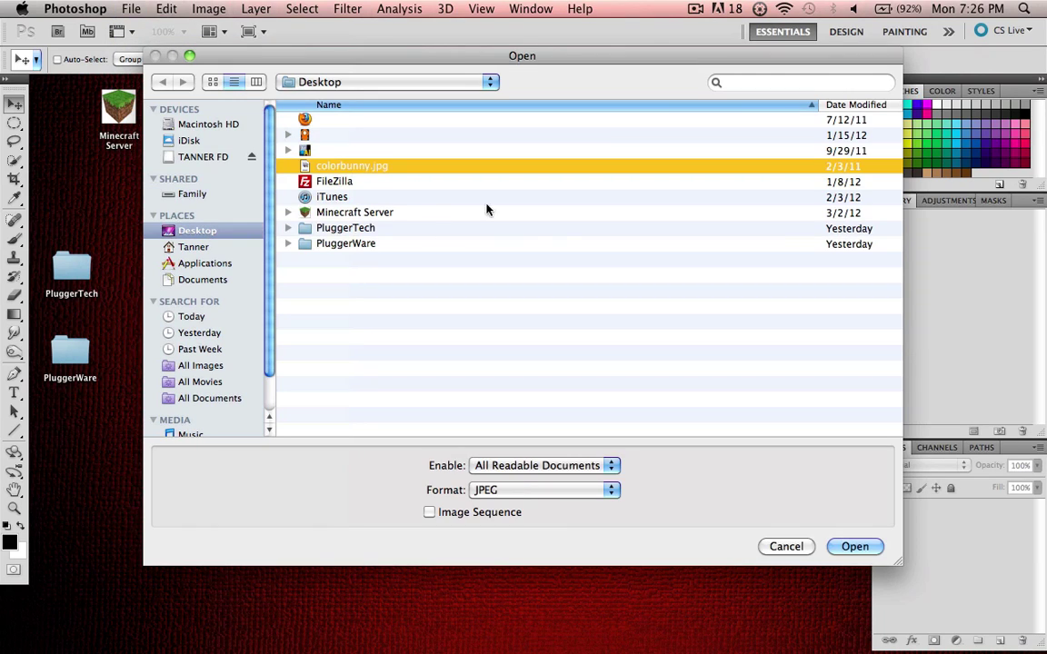
left_click(855, 547)
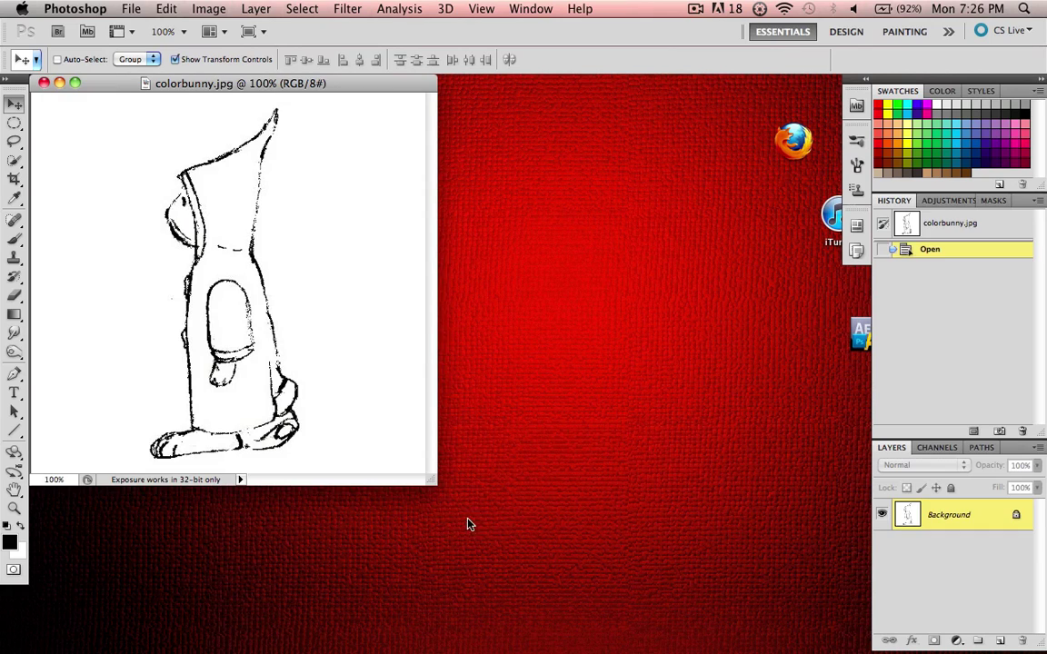
left_click_drag(430, 481, 710, 620)
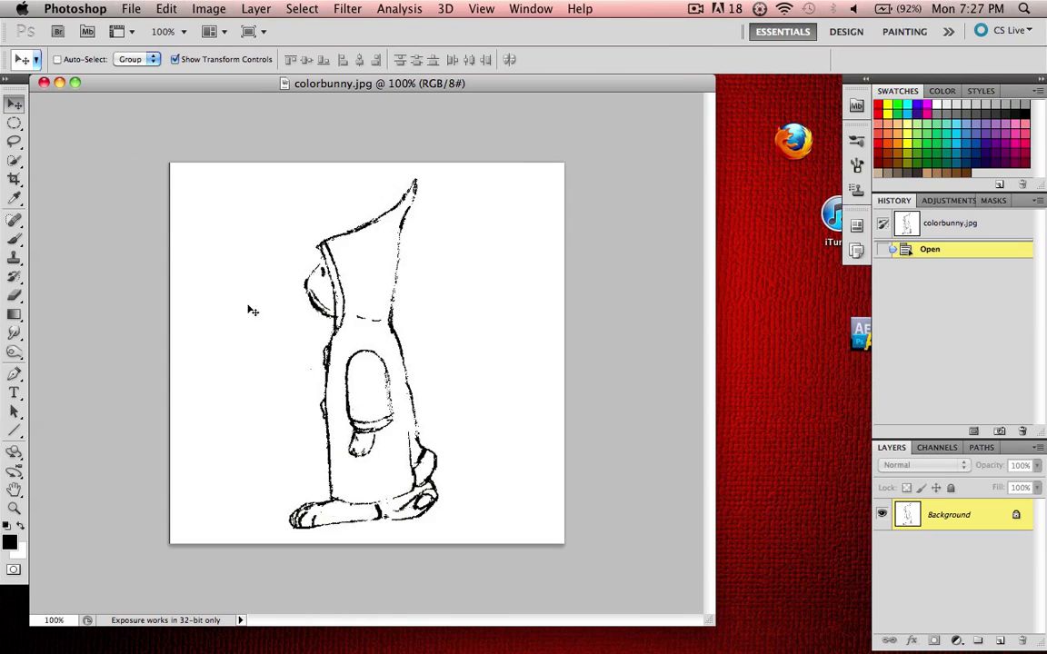
Step: Add a new Layer 1, choose the Brush tool, select the Background and hide Layer 1
key("super+alt+shift+n")
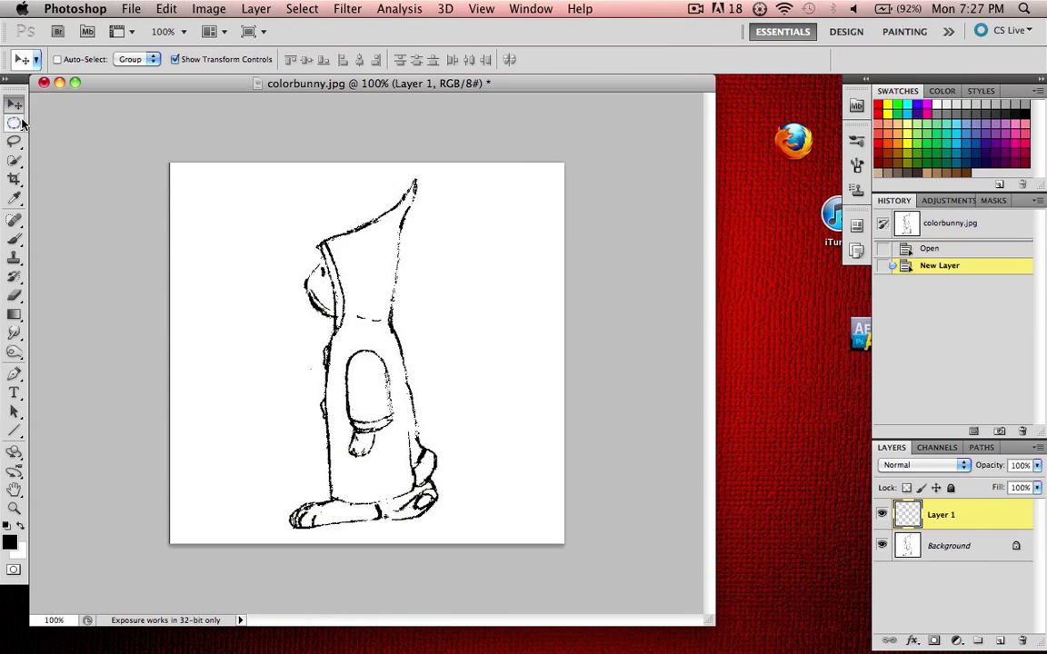
left_click(15, 239)
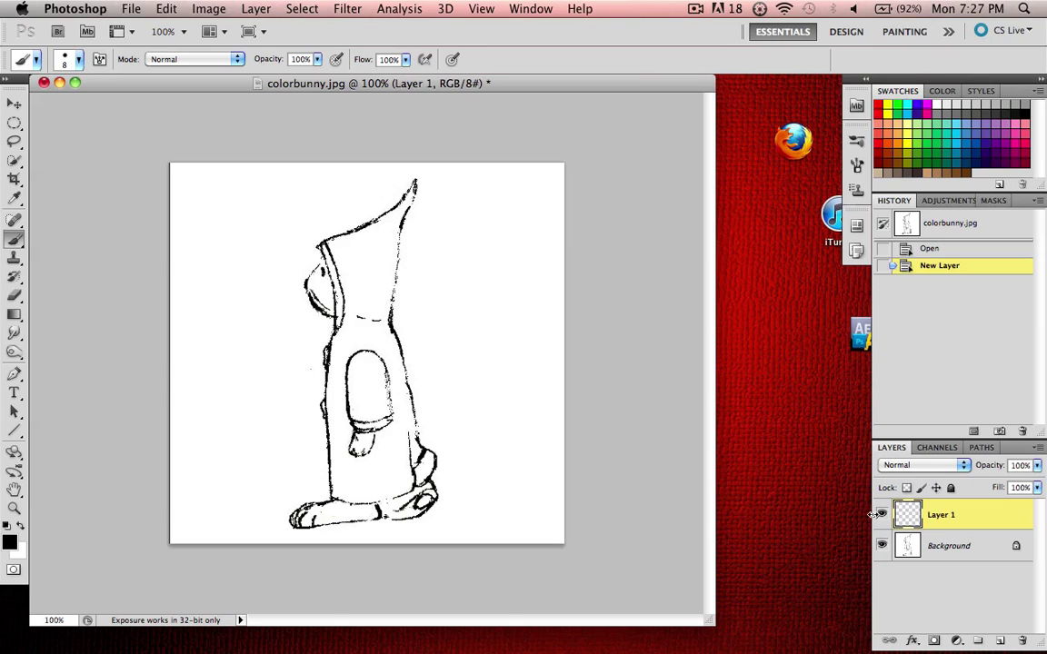
left_click(950, 542)
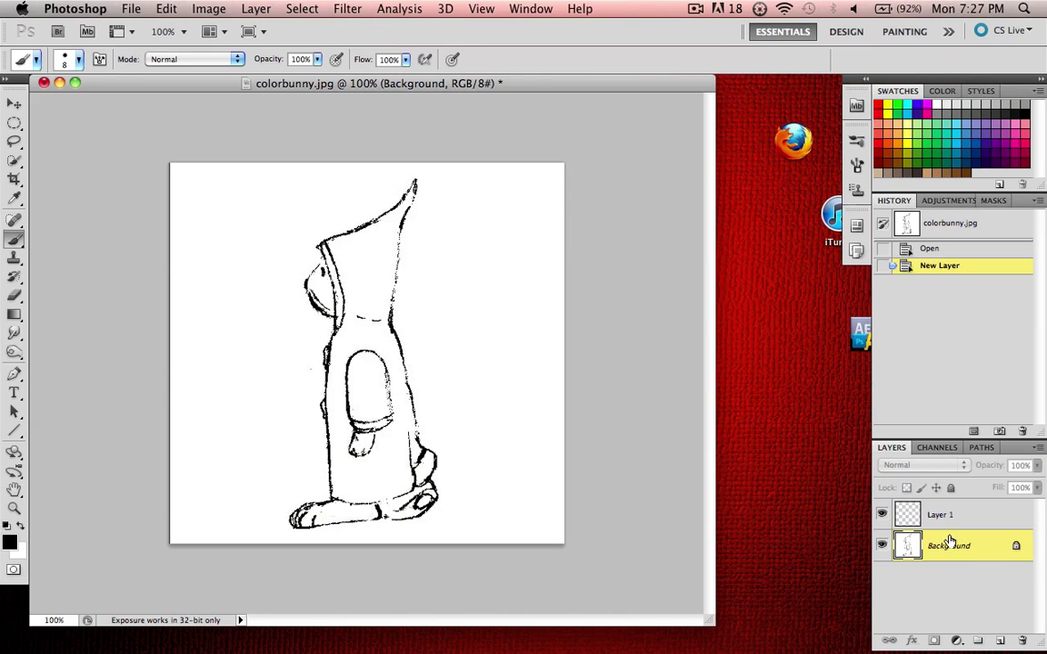
left_click(882, 514)
Step: Brush a 'Hi' speech bubble onto the Background, then dismiss the locked-layer warning after trying to move it
mouse_move(189, 194)
left_mouse_down()
mouse_move(190, 246)
mouse_move(226, 229)
mouse_move(227, 215)
mouse_move(173, 246)
mouse_move(199, 184)
mouse_move(306, 263)
mouse_move(231, 279)
mouse_move(173, 258)
left_mouse_up()
left_click(227, 213)
left_click(14, 102)
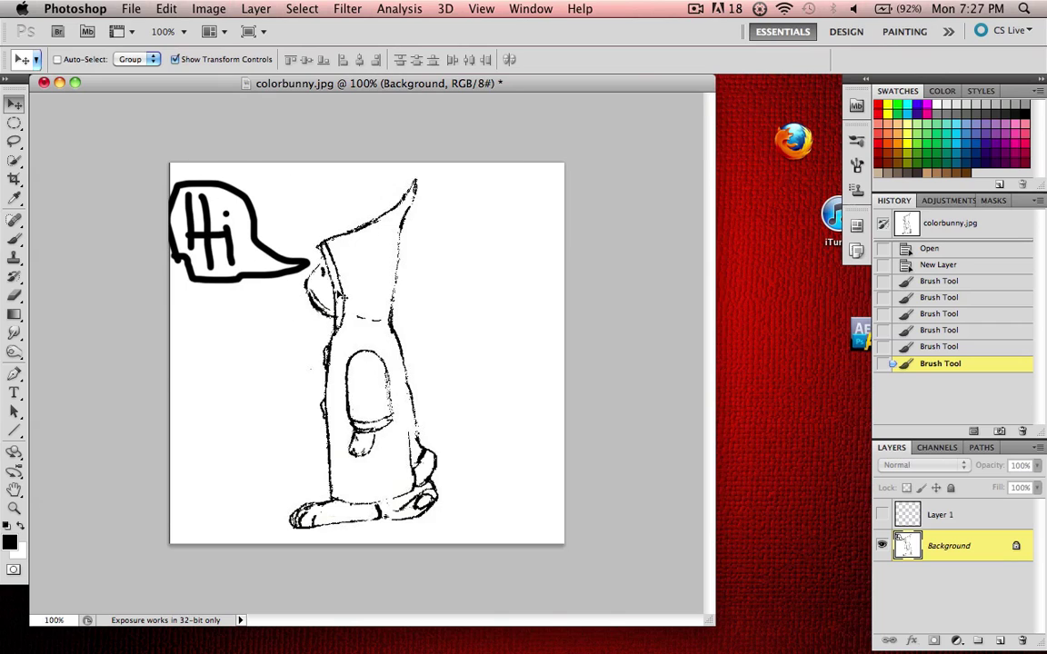
left_click(209, 284)
left_click(644, 245)
Step: Revert History to the Open state and add a new active Layer 1
left_click(946, 254)
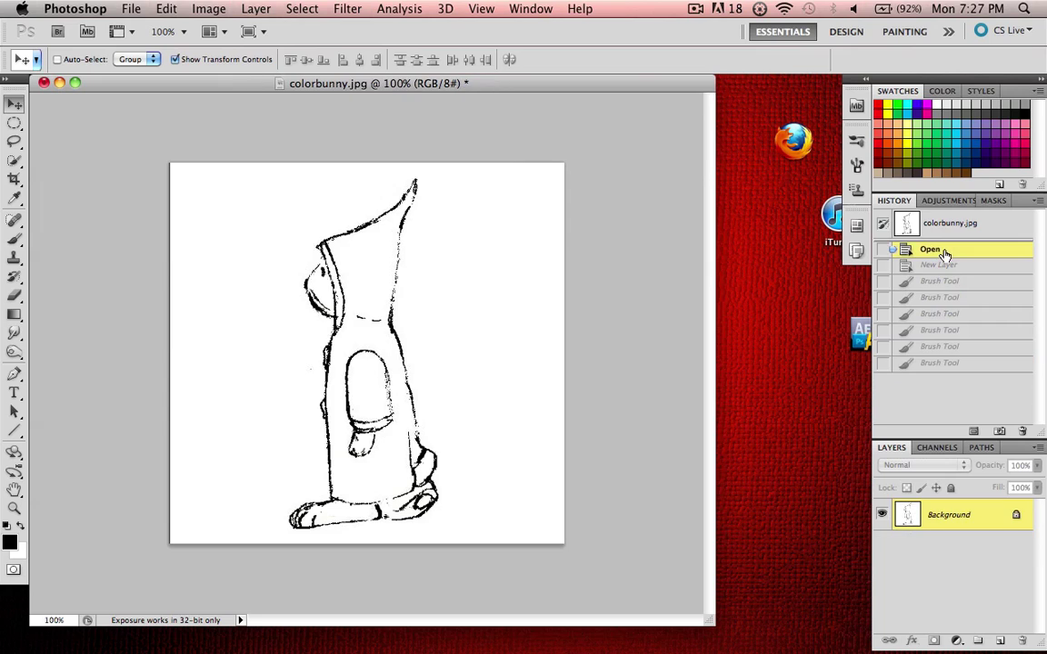
left_click(1000, 641)
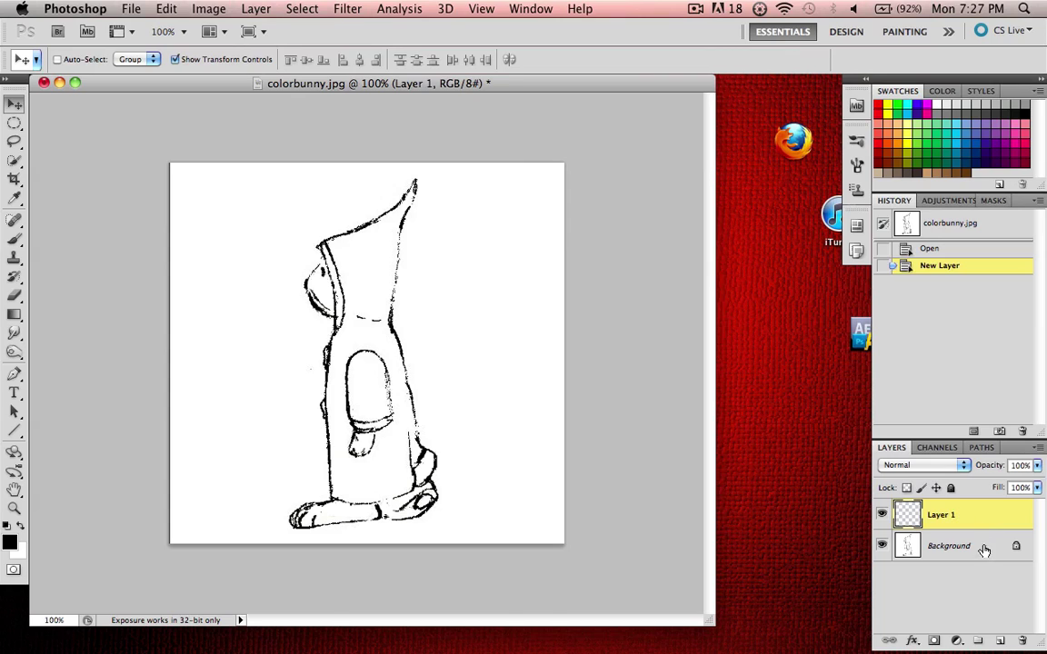
left_click(979, 548)
key("alt+bracketright")
Step: Brush a 'Hi' speech bubble on Layer 1 and move it beside the bunny's mouth
left_click(15, 238)
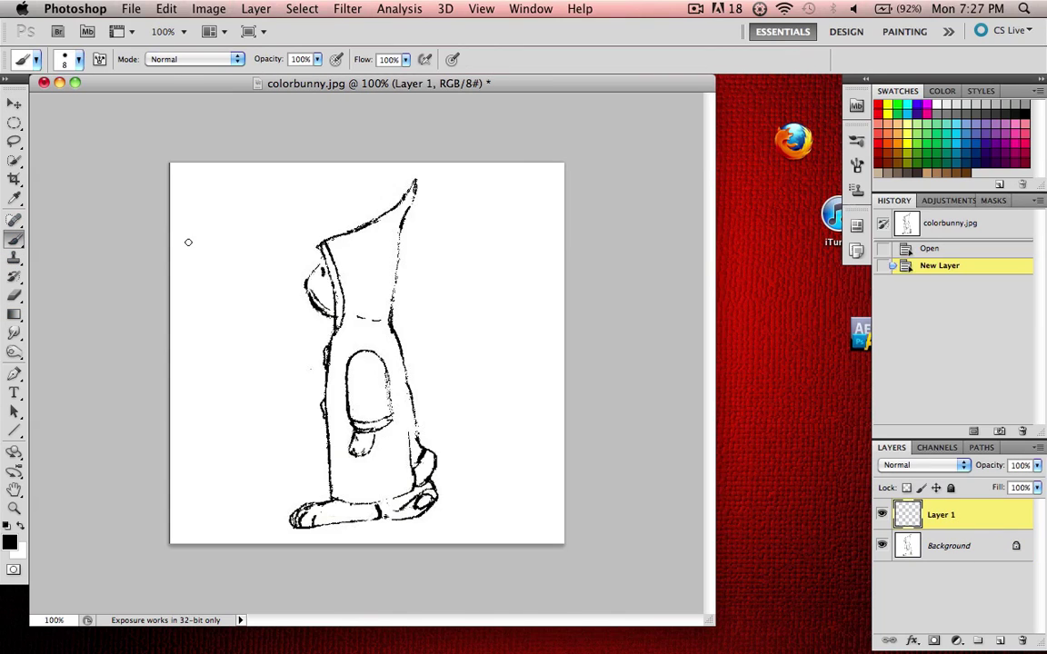
mouse_move(198, 195)
left_mouse_down()
mouse_move(200, 264)
mouse_move(219, 260)
mouse_move(196, 232)
mouse_move(235, 251)
left_mouse_up()
left_click(240, 193)
mouse_move(169, 209)
left_mouse_down()
mouse_move(252, 173)
mouse_move(275, 240)
mouse_move(193, 286)
mouse_move(171, 206)
left_mouse_up()
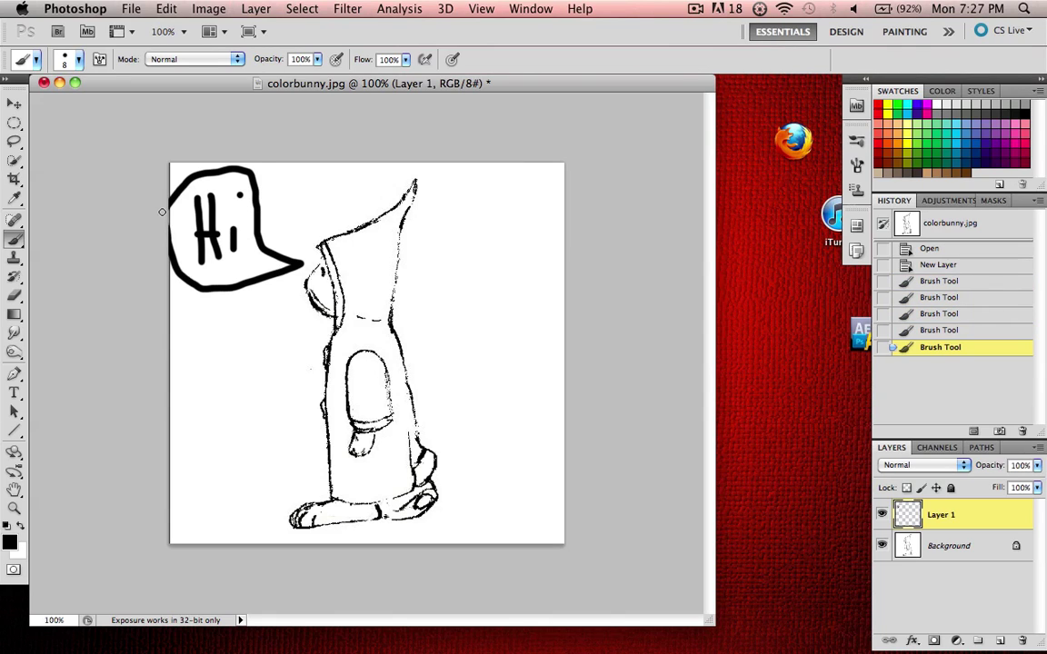
left_click(7, 104)
mouse_move(259, 217)
left_mouse_down()
mouse_move(521, 286)
mouse_move(415, 244)
mouse_move(277, 227)
mouse_move(236, 235)
mouse_move(286, 233)
mouse_move(399, 313)
mouse_move(456, 320)
mouse_move(238, 173)
mouse_move(260, 231)
left_mouse_up()
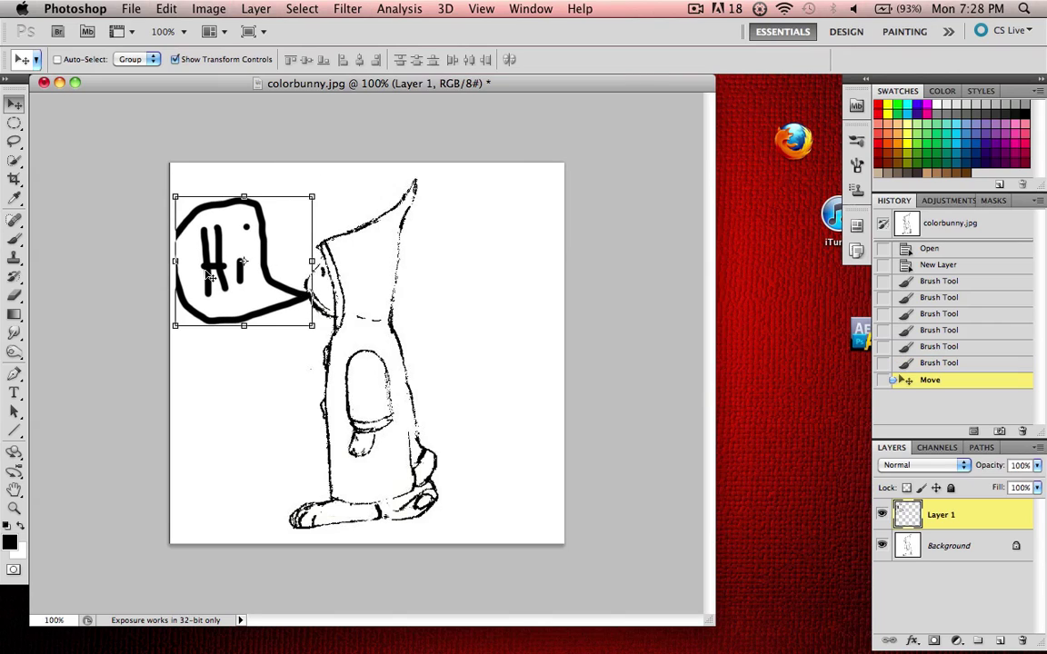
Step: Choose the Rectangular Marquee tool and make Layer 1 the active layer
left_click(15, 124)
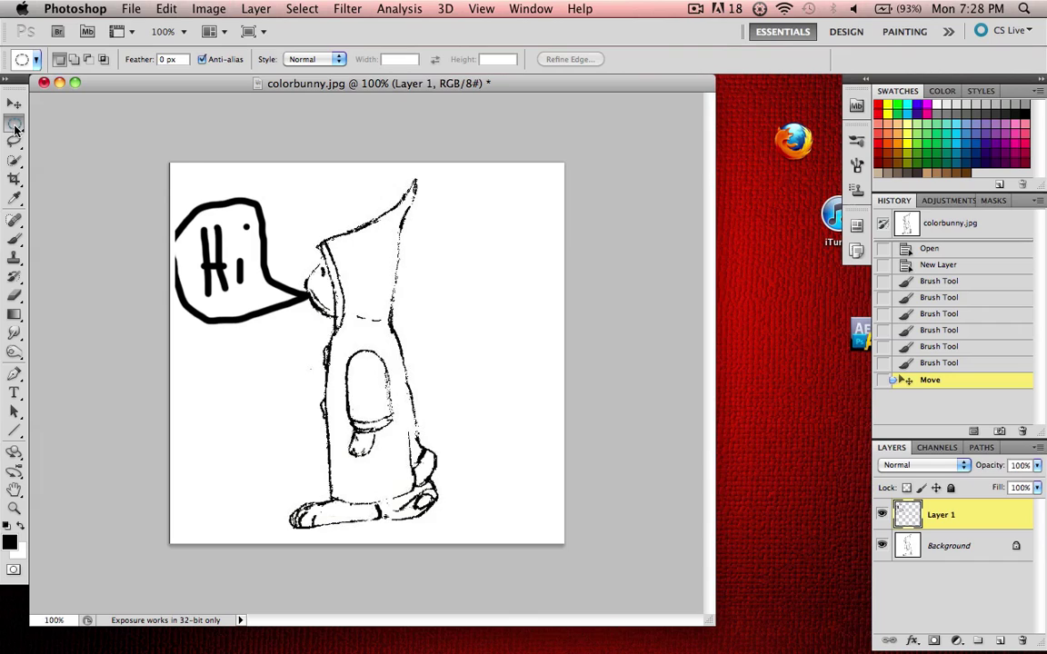
left_click(15, 125)
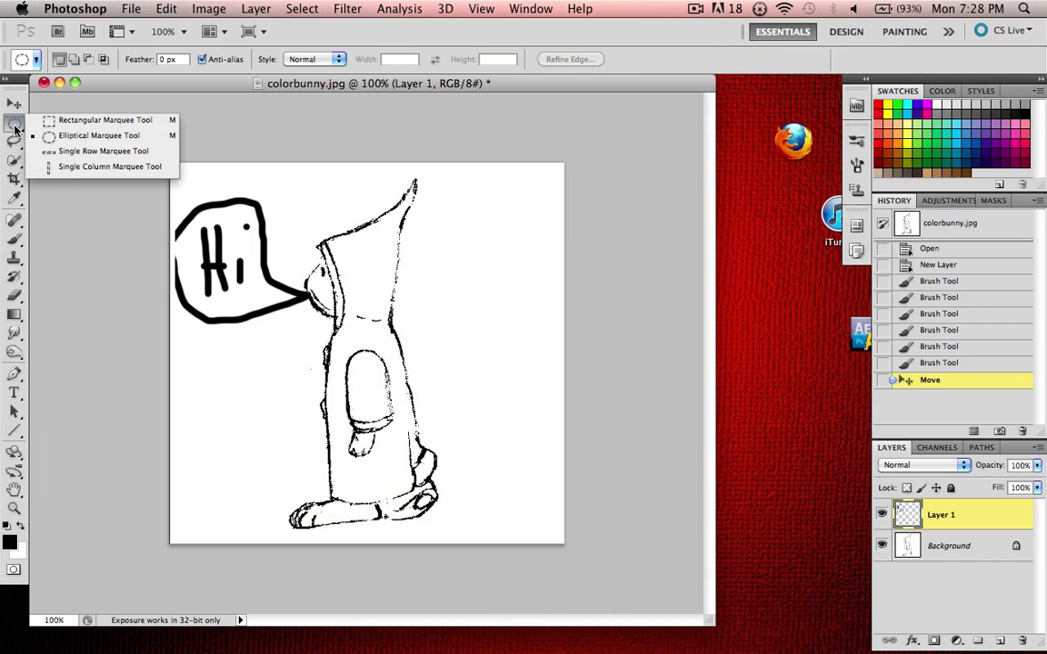
left_click(90, 124)
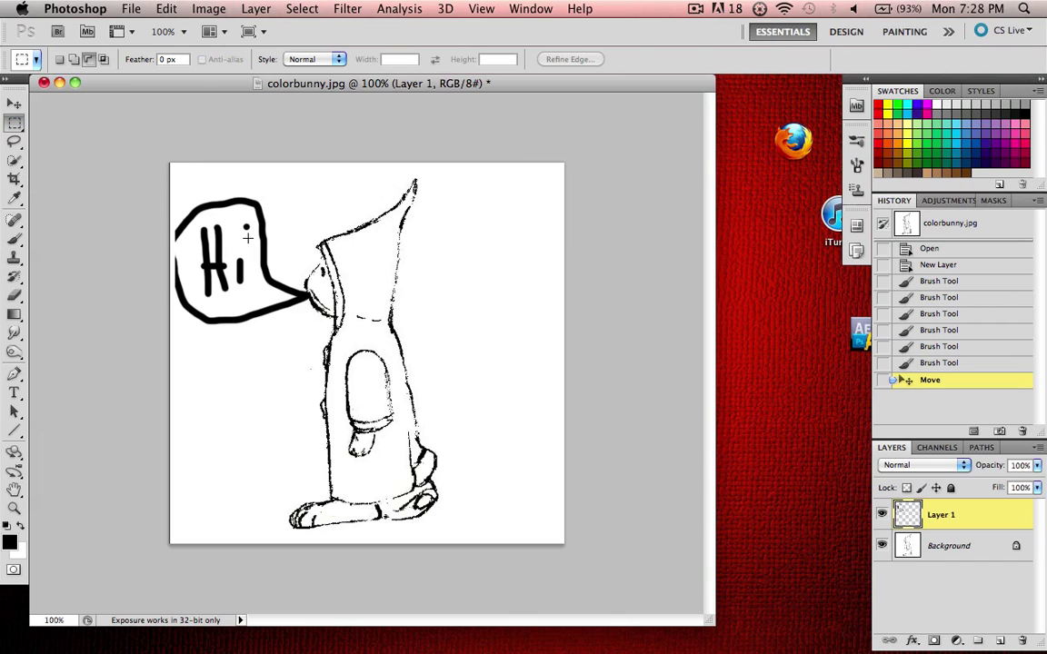
left_click(954, 548)
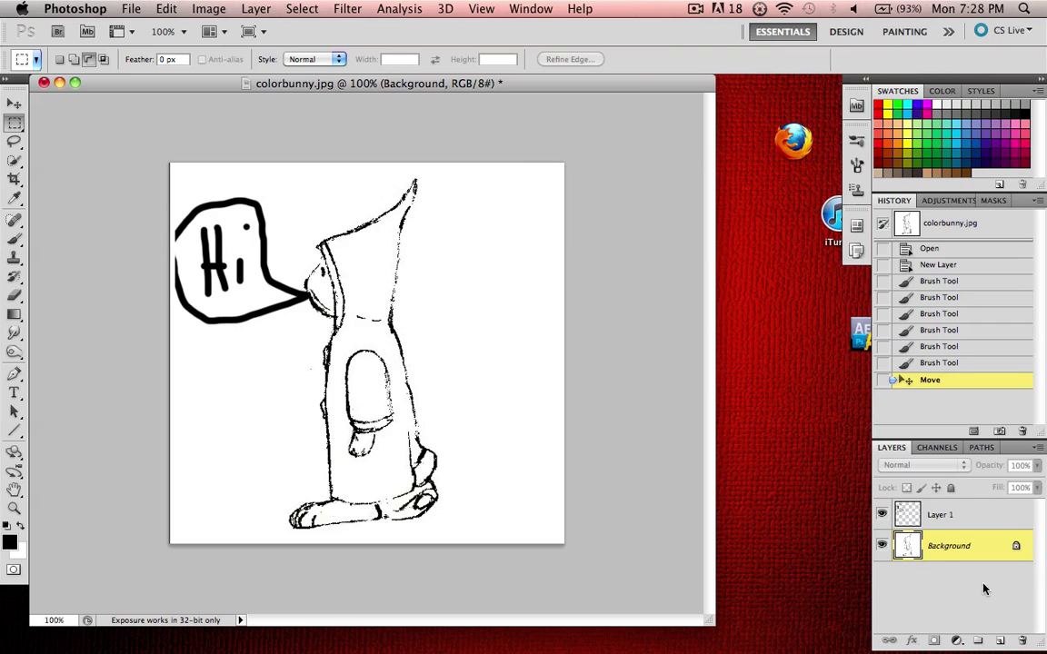
left_click(953, 518)
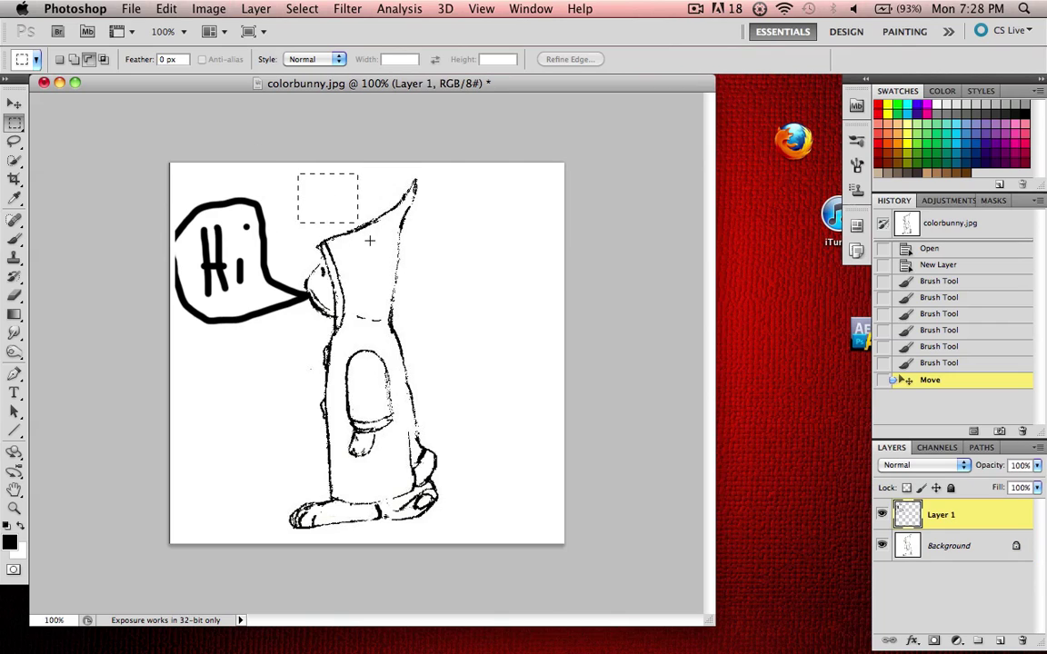
left_click_drag(369, 240, 493, 321)
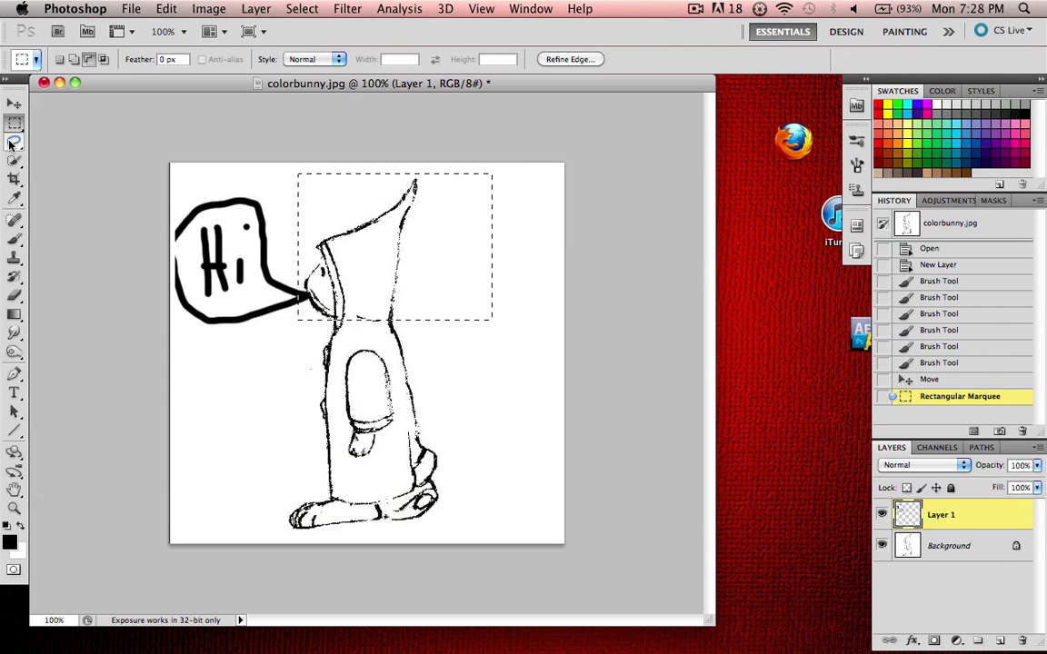
left_click(14, 238)
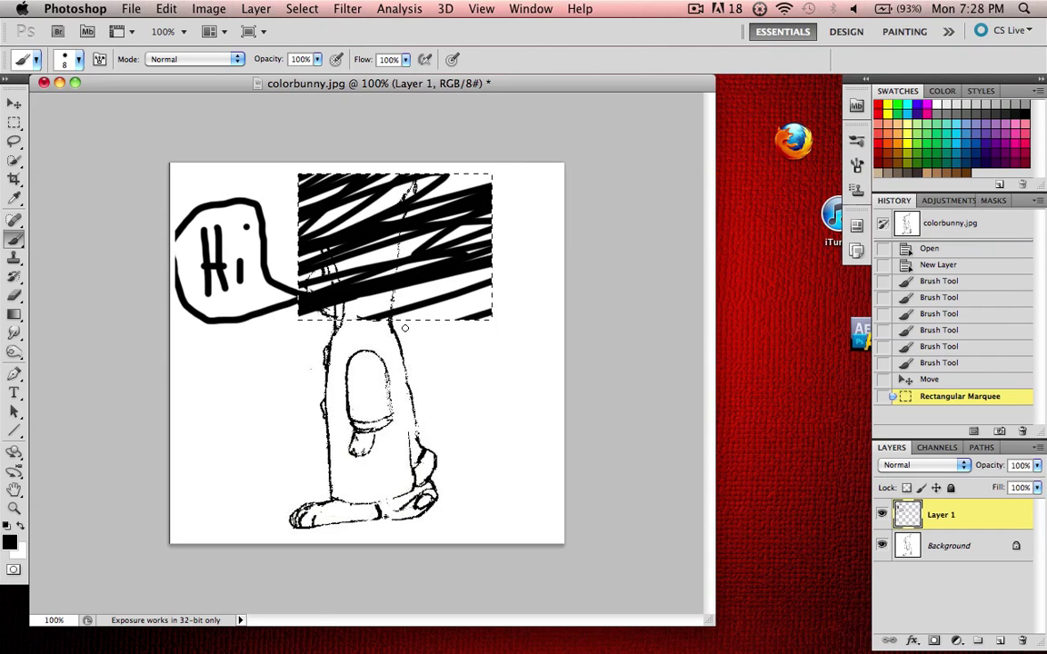
left_click_drag(469, 194, 496, 180)
key("ctrl+z")
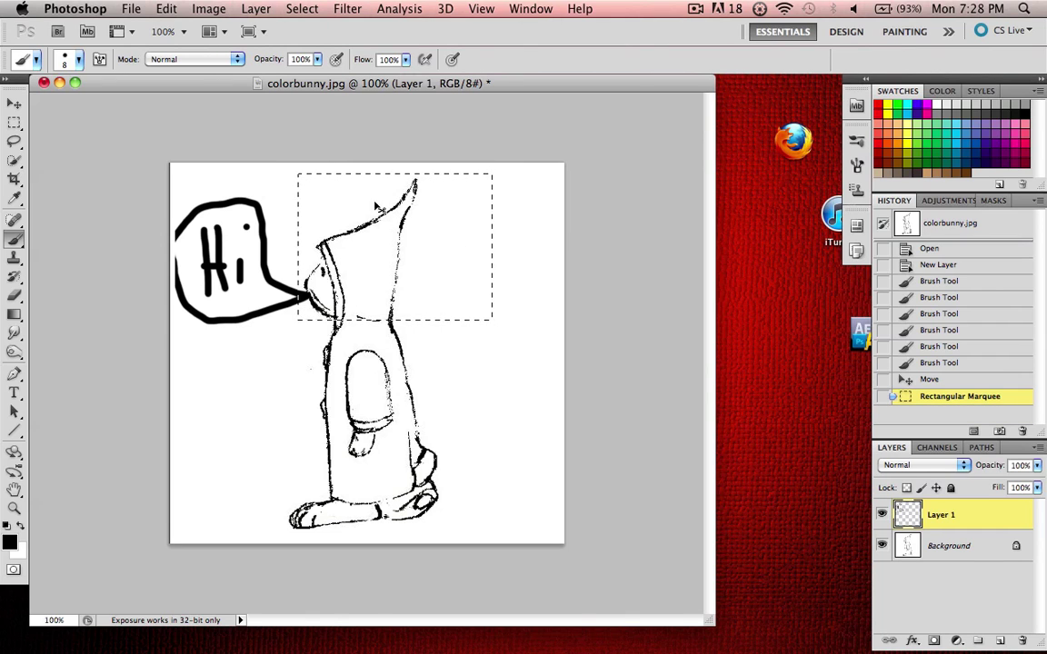
key("alt+super+d")
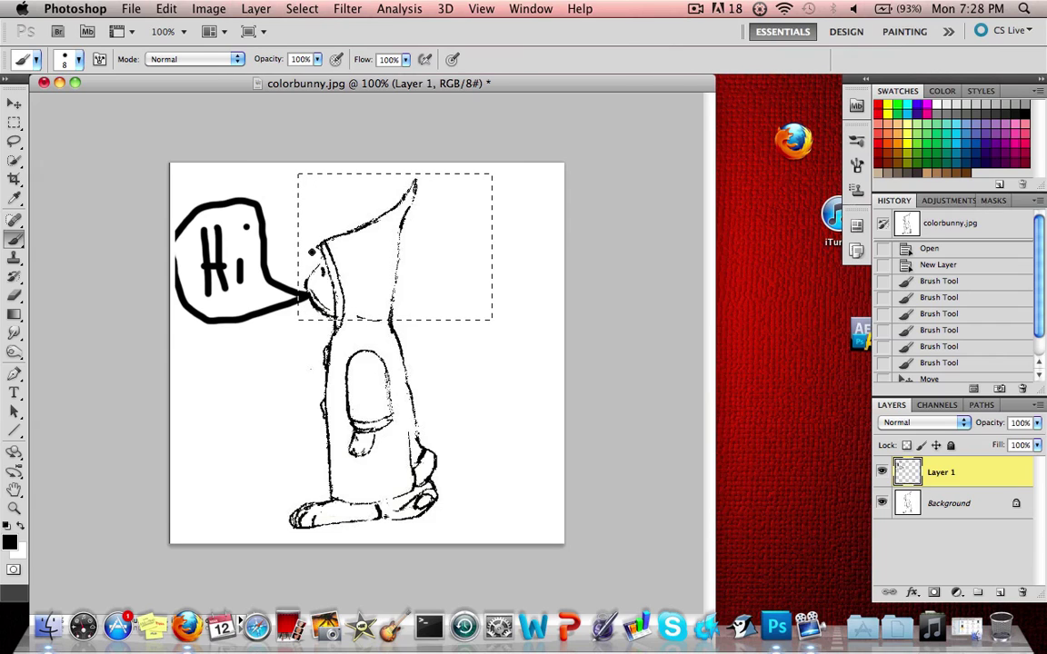
left_click(275, 235)
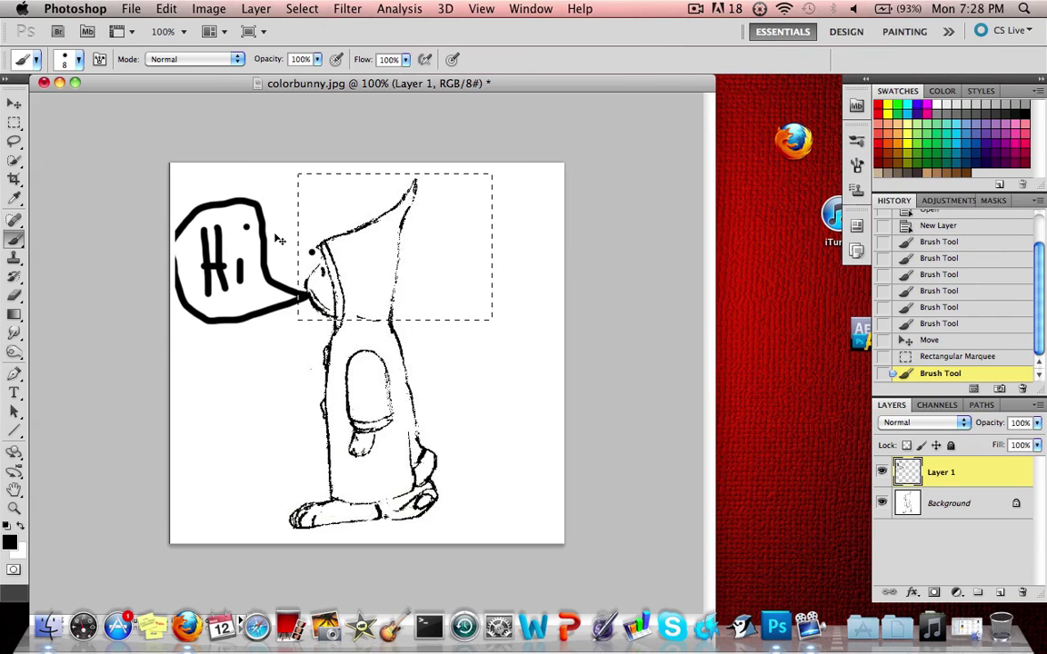
key("ctrl+z")
left_click(13, 103)
left_click(14, 121)
left_click(391, 238)
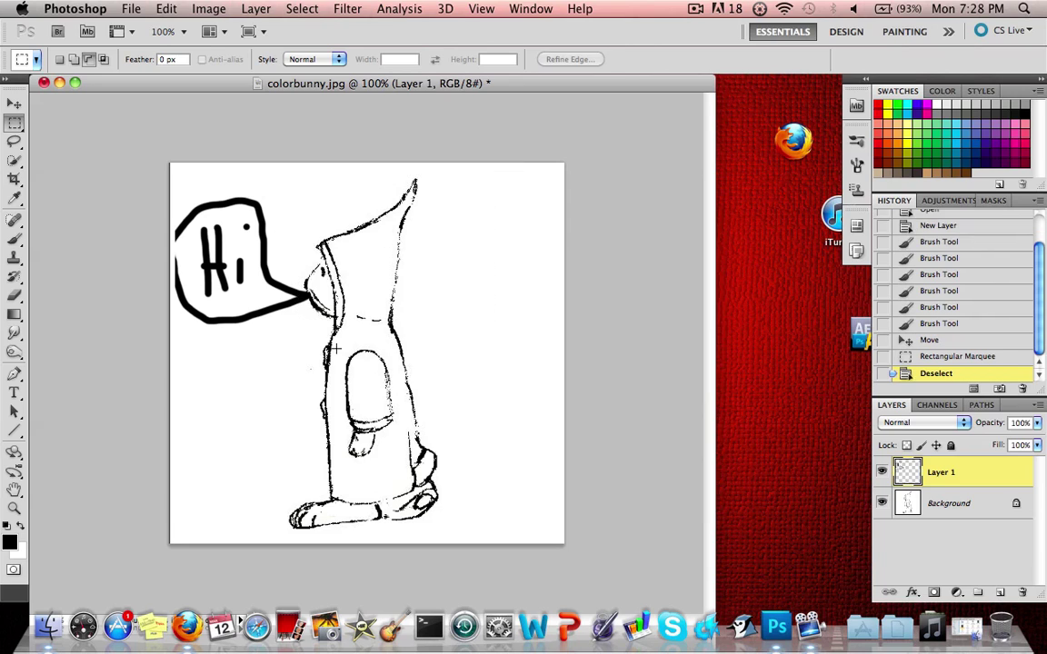
Step: Delete the bubble's right part with the 'i' and tail, and move the remaining 'H' against the bunny's face
left_click_drag(307, 320, 240, 167)
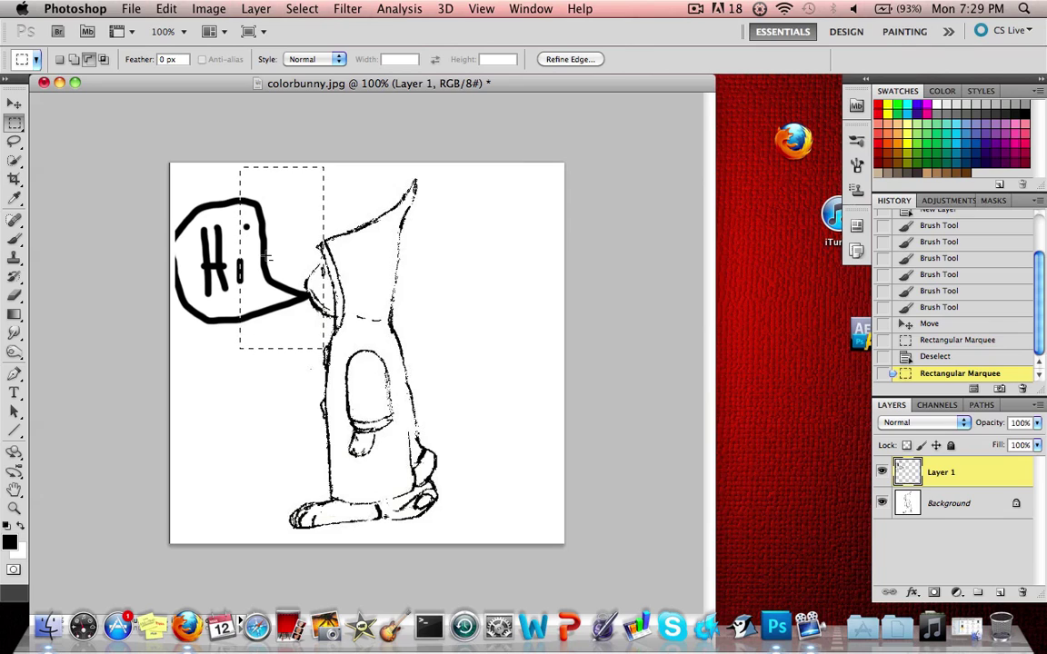
key("Delete")
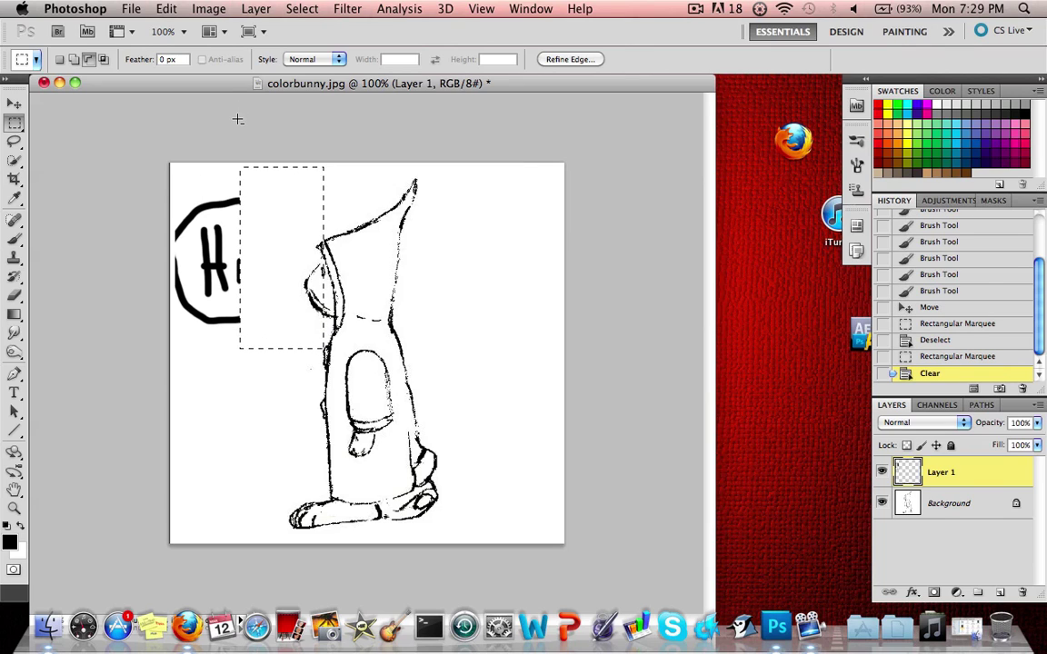
key("super+d")
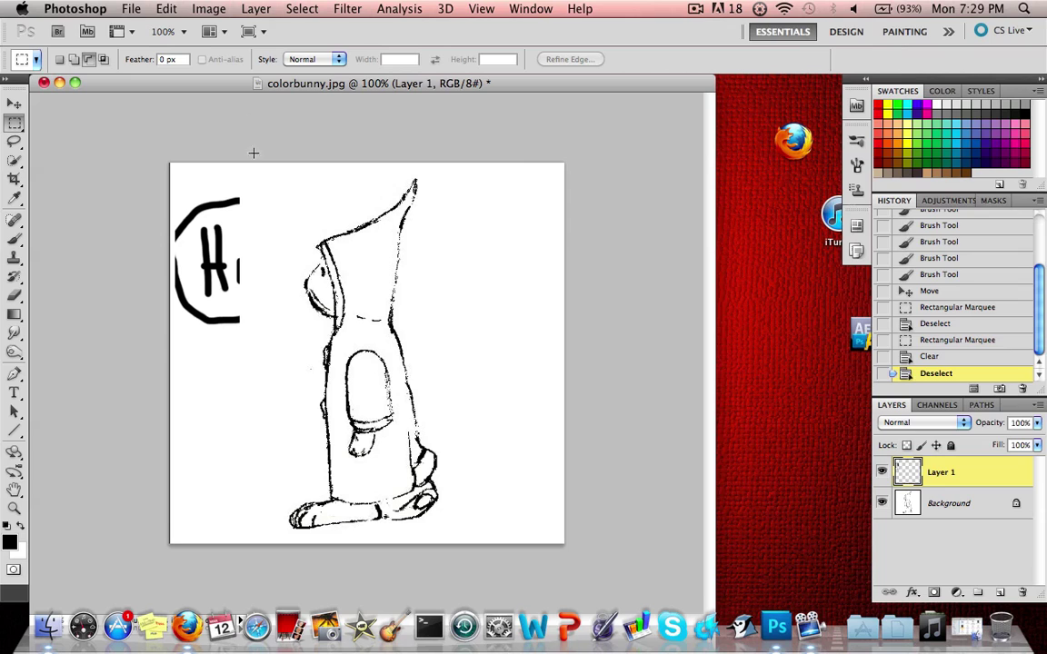
left_click(15, 103)
left_click_drag(191, 247, 262, 283)
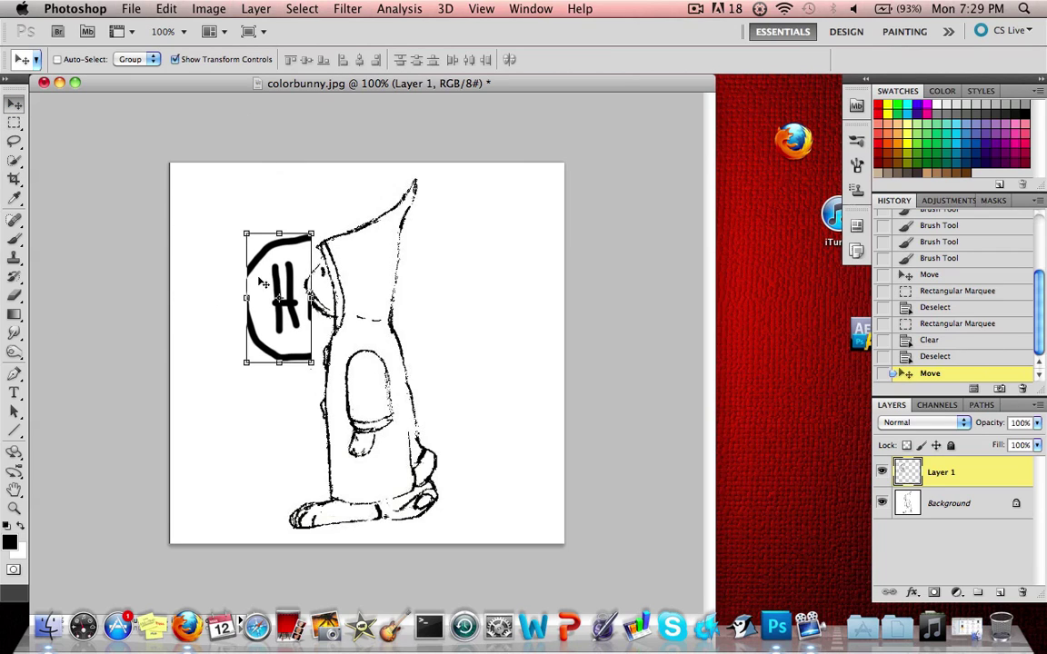
left_click(17, 162)
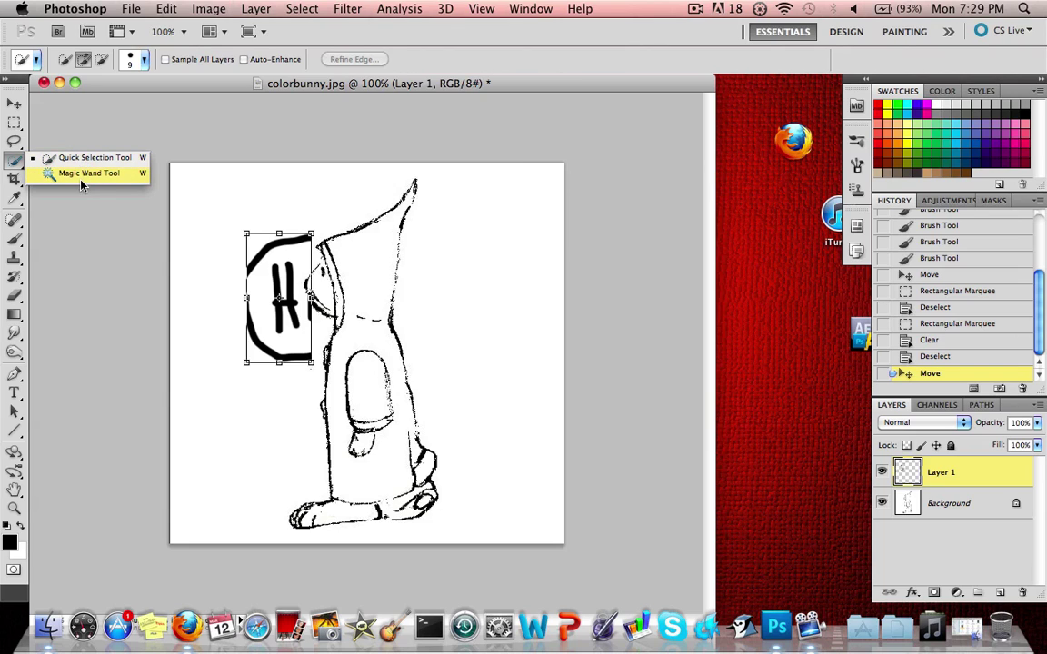
left_click(82, 173)
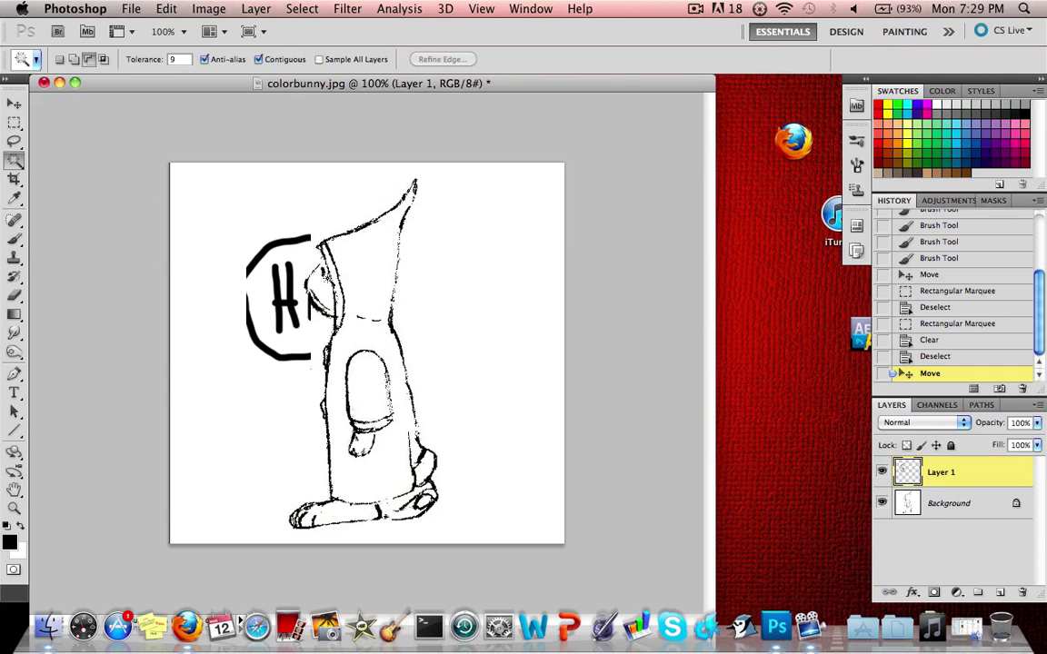
Step: Set the foreground to red (ff0000) and brush a thick red loop down to the bunny's foot
left_click(14, 237)
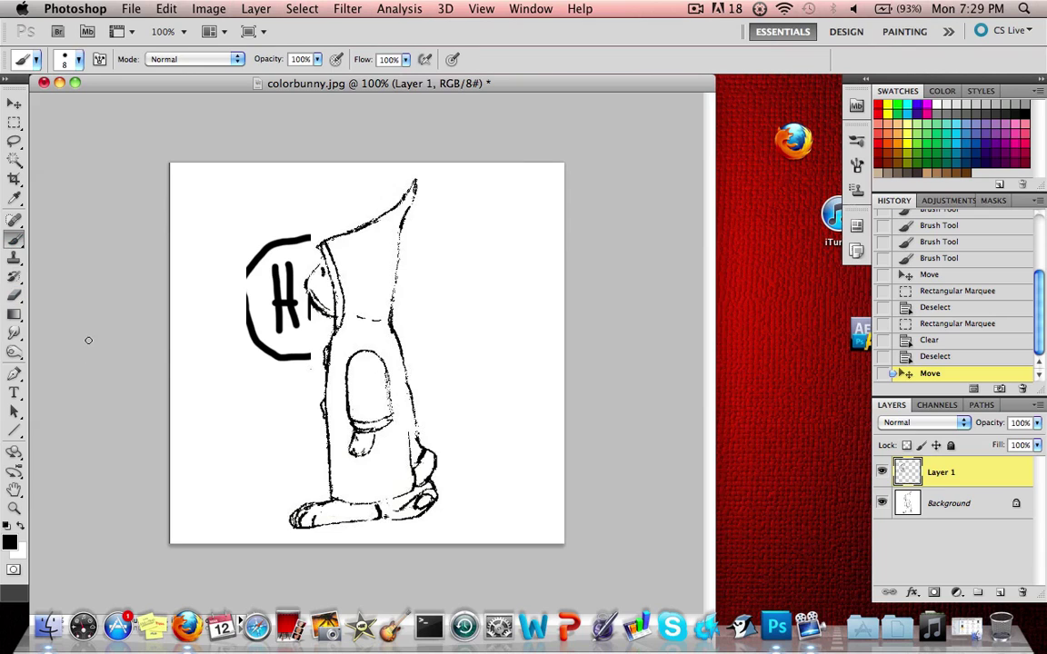
left_click(11, 544)
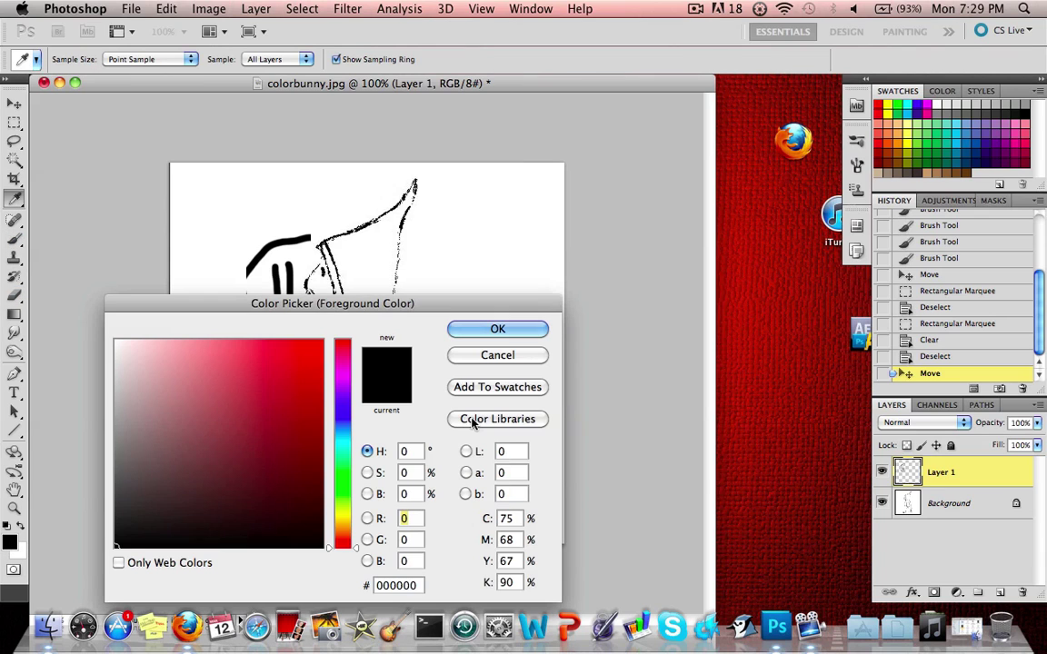
left_click(323, 341)
left_click(512, 332)
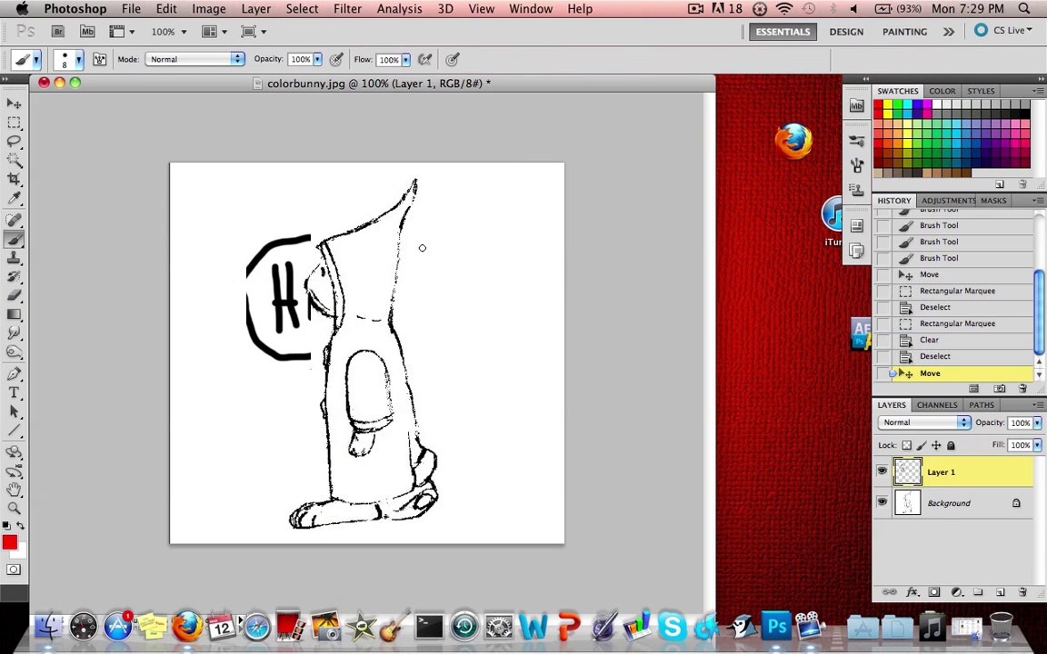
mouse_move(168, 214)
left_mouse_down()
mouse_move(247, 189)
mouse_move(227, 259)
mouse_move(359, 241)
mouse_move(420, 332)
left_mouse_up()
mouse_move(469, 292)
left_mouse_down()
mouse_move(573, 334)
mouse_move(412, 414)
mouse_move(410, 500)
left_mouse_up()
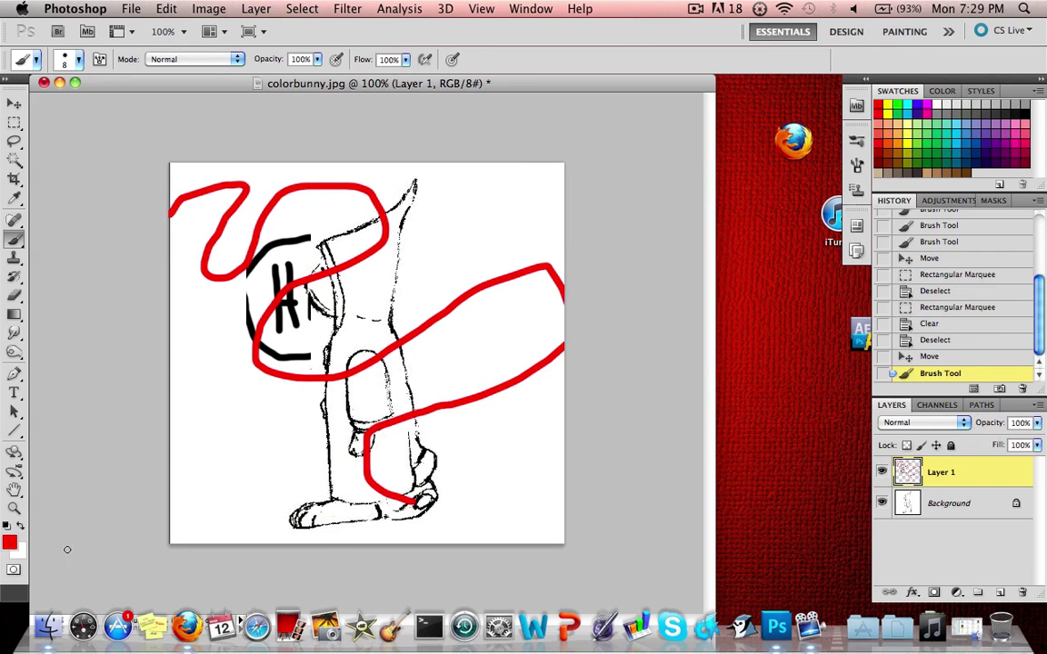
Step: Set the foreground to bright green (72ff00) and brush a green loop across the drawing
left_click(10, 543)
mouse_move(262, 486)
left_mouse_down()
mouse_move(323, 486)
mouse_move(320, 475)
mouse_move(347, 495)
left_mouse_up()
left_click(344, 464)
left_click(269, 449)
left_click_drag(269, 449, 329, 334)
left_click(497, 328)
mouse_move(439, 198)
left_mouse_down()
mouse_move(296, 223)
mouse_move(260, 283)
mouse_move(529, 357)
mouse_move(364, 420)
mouse_move(201, 384)
mouse_move(306, 437)
mouse_move(348, 271)
mouse_move(226, 273)
mouse_move(209, 341)
left_mouse_up()
left_click(15, 160)
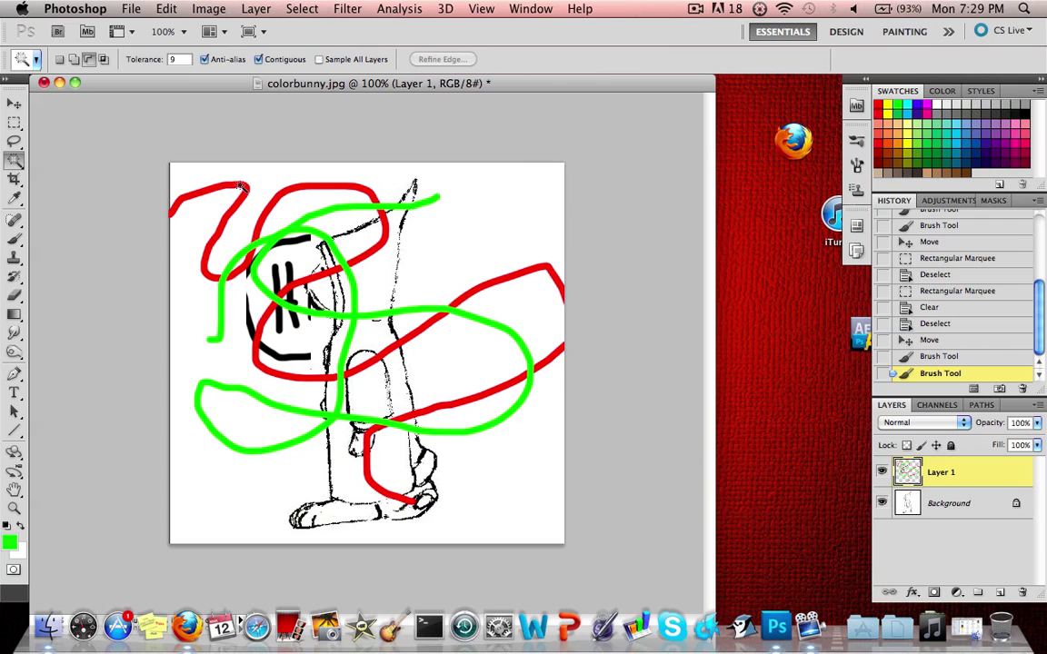
Step: Using the Magic Wand at tolerance 50 with Contiguous off, select every red stroke at once
left_click(241, 186)
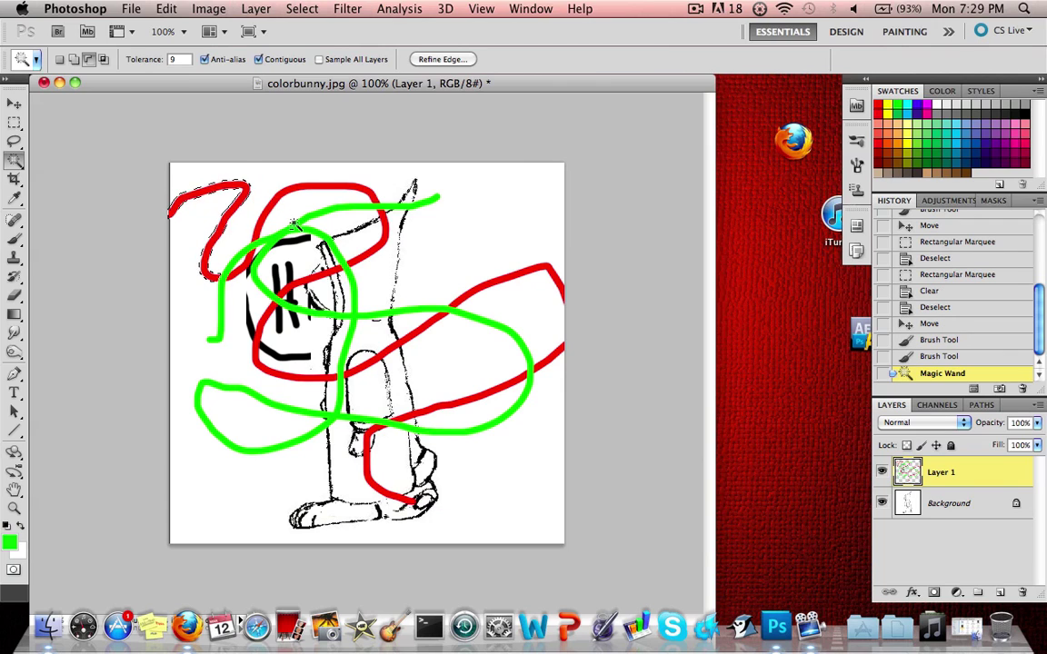
key("super+z")
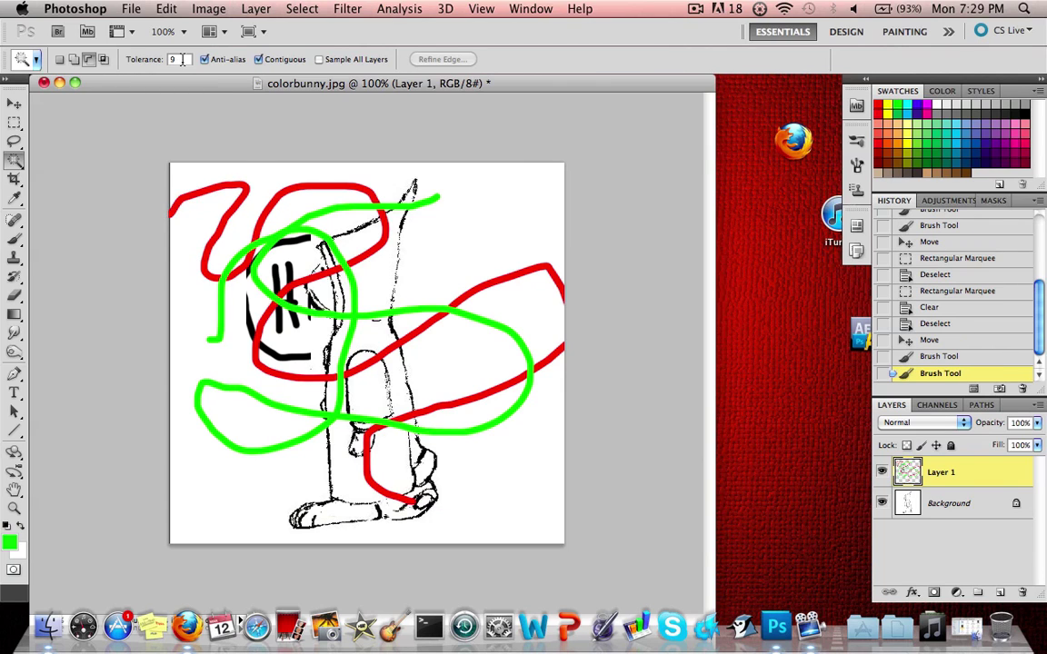
type("50")
key("Return")
left_click(239, 186)
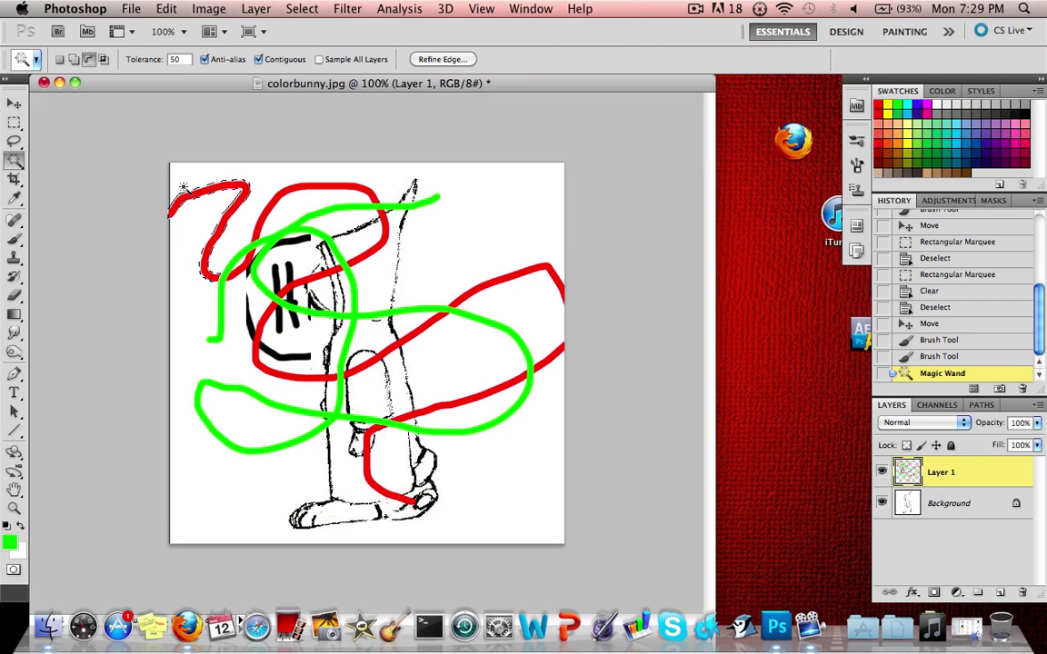
key("super+z")
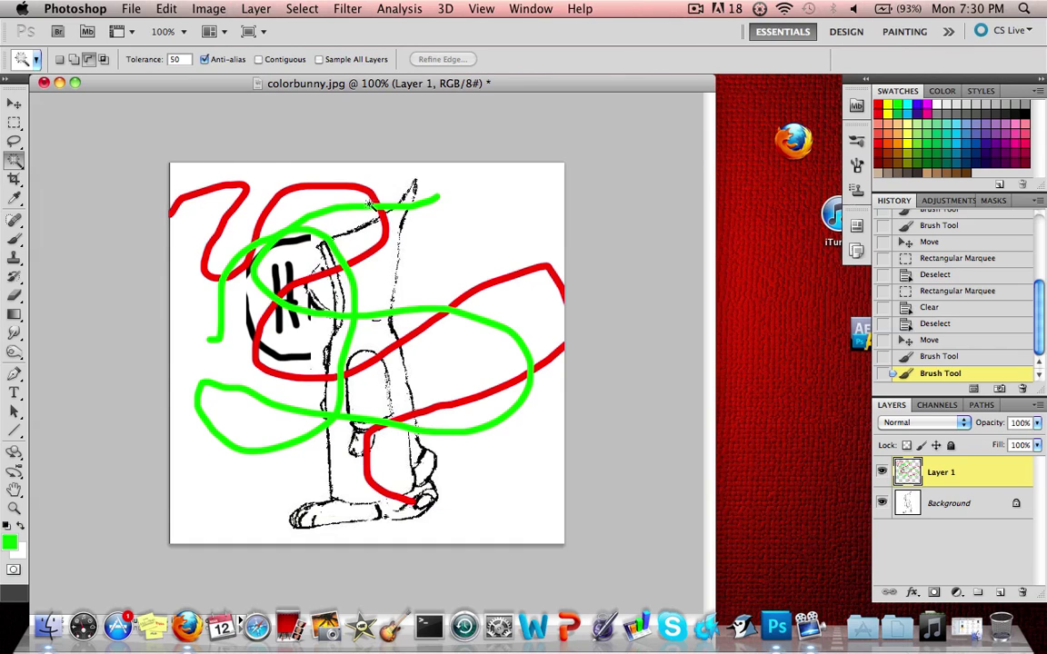
left_click(236, 187)
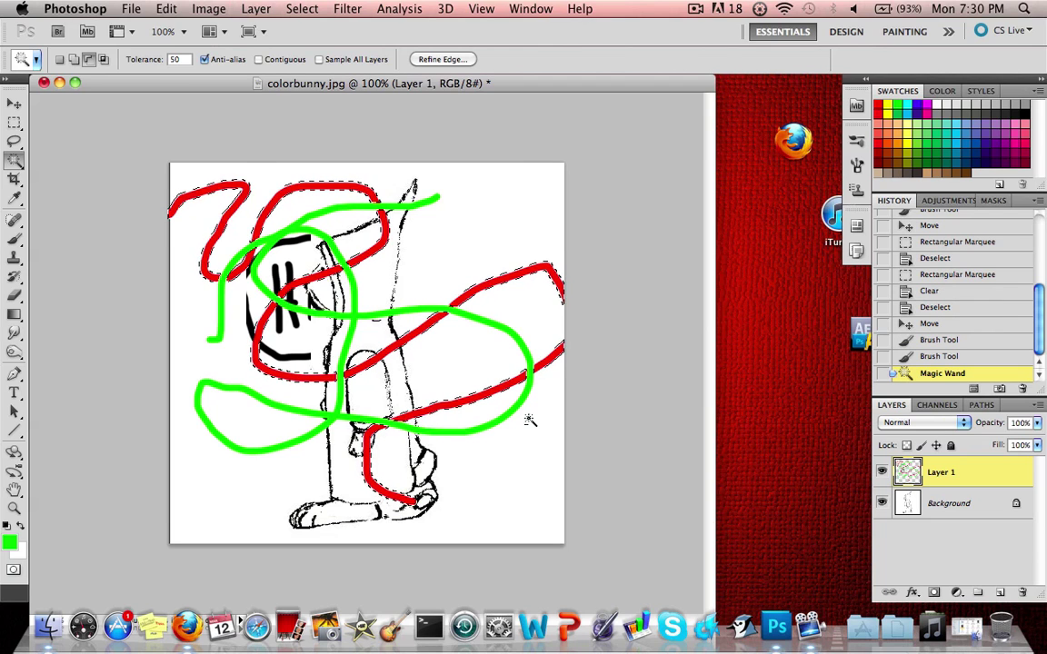
Step: Set the foreground to purple and brush purple patches over the selected red strokes
left_click(13, 237)
left_click(9, 542)
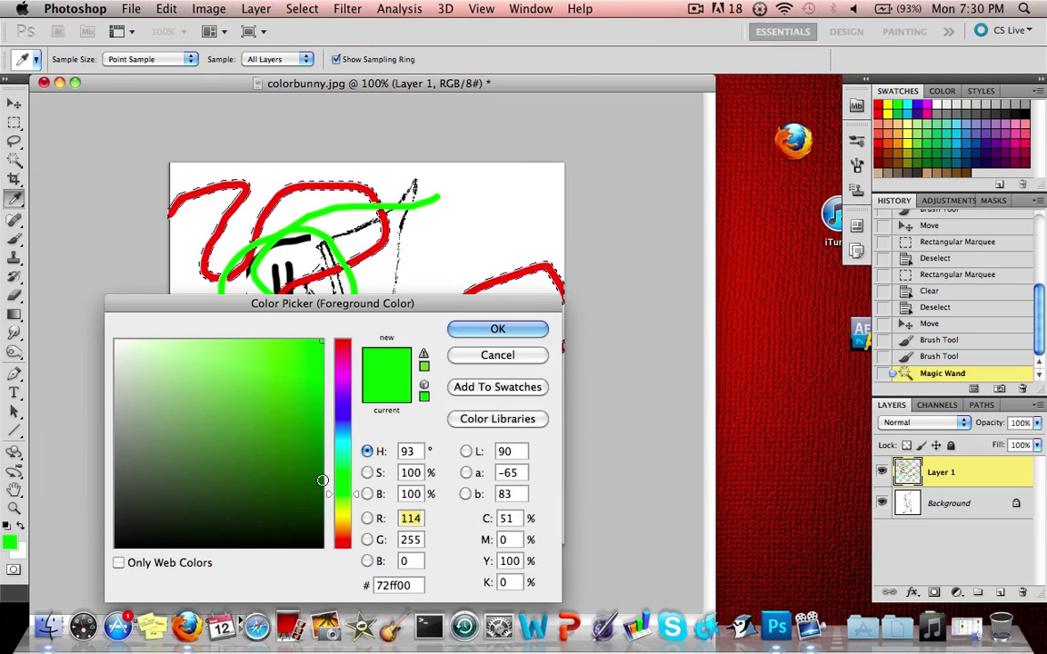
left_click_drag(343, 482, 343, 403)
left_click(497, 329)
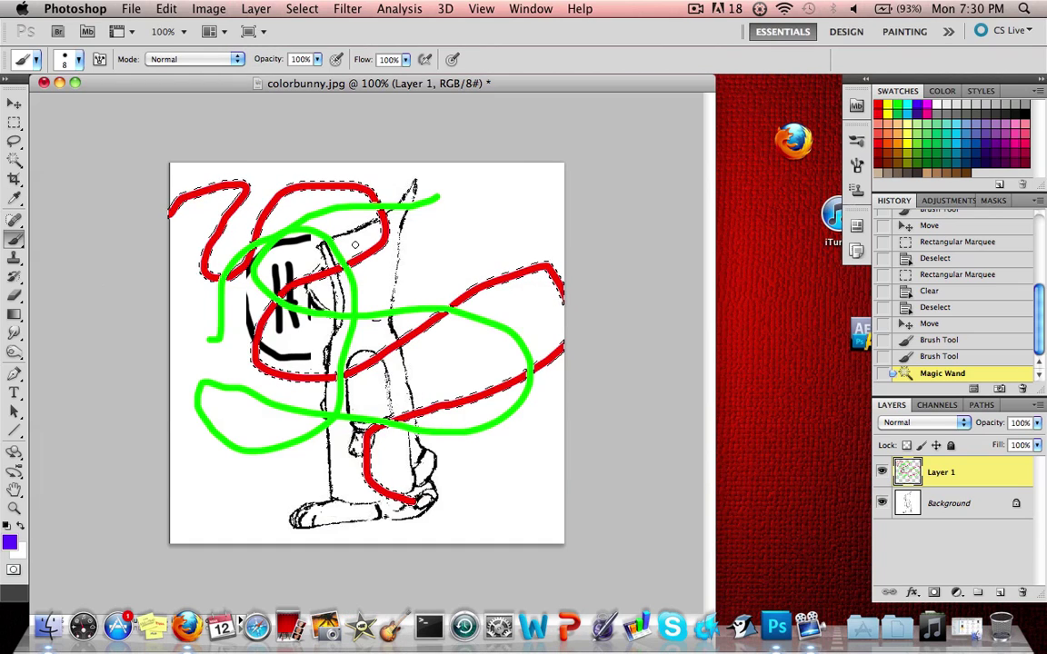
mouse_move(171, 214)
left_mouse_down()
mouse_move(243, 163)
mouse_move(236, 157)
mouse_move(216, 251)
mouse_move(251, 180)
mouse_move(343, 291)
mouse_move(368, 173)
mouse_move(386, 197)
mouse_move(464, 363)
mouse_move(304, 498)
mouse_move(246, 449)
mouse_move(456, 441)
mouse_move(397, 575)
left_mouse_up()
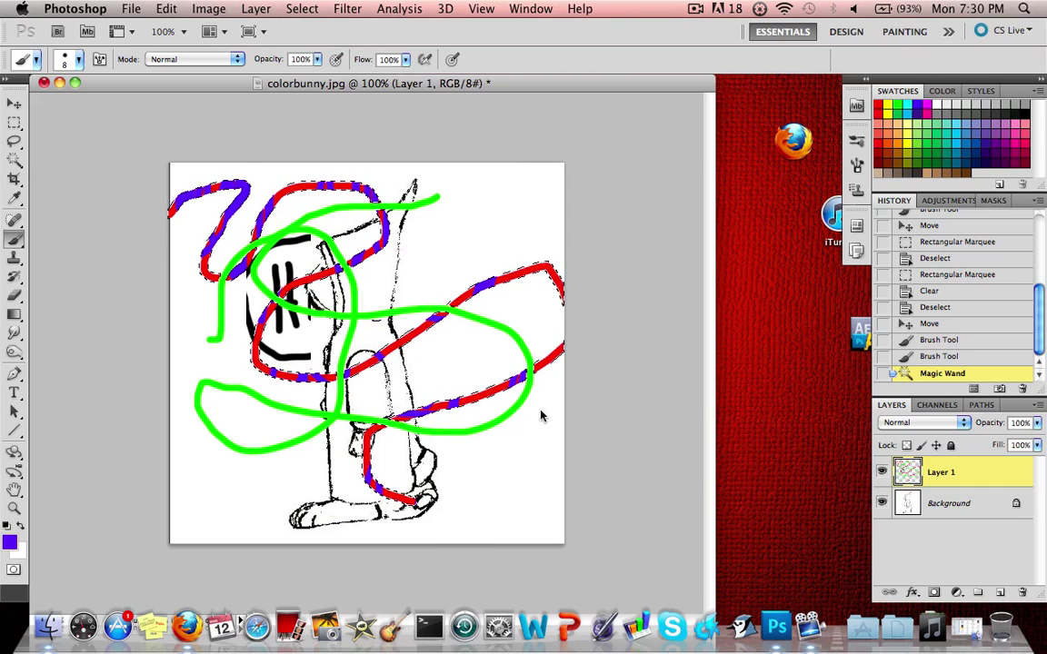
left_click(479, 351)
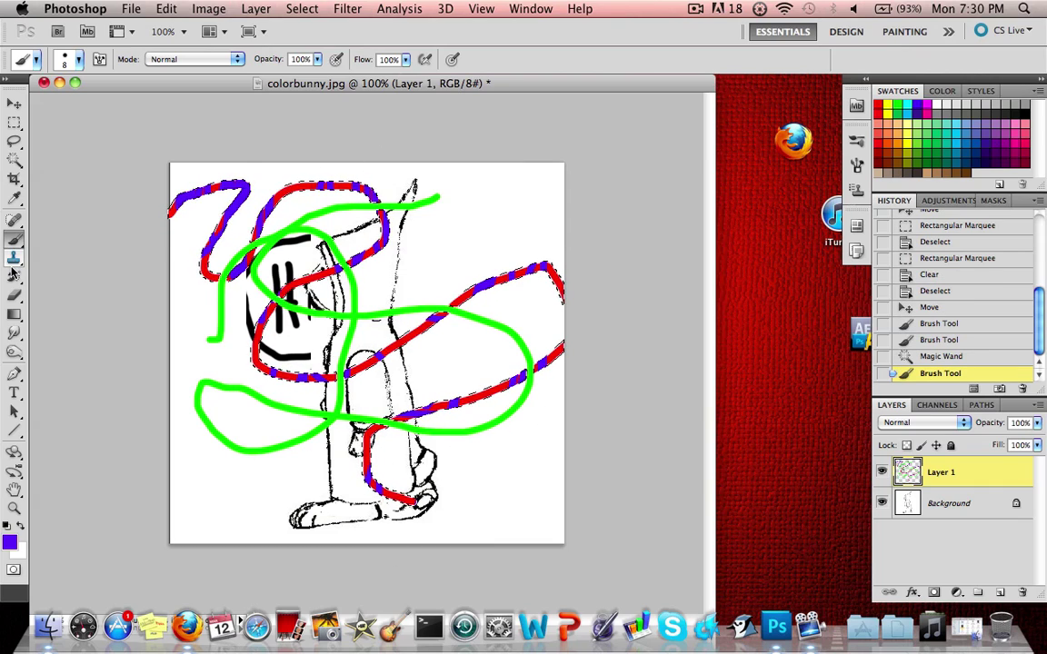
left_click(13, 259)
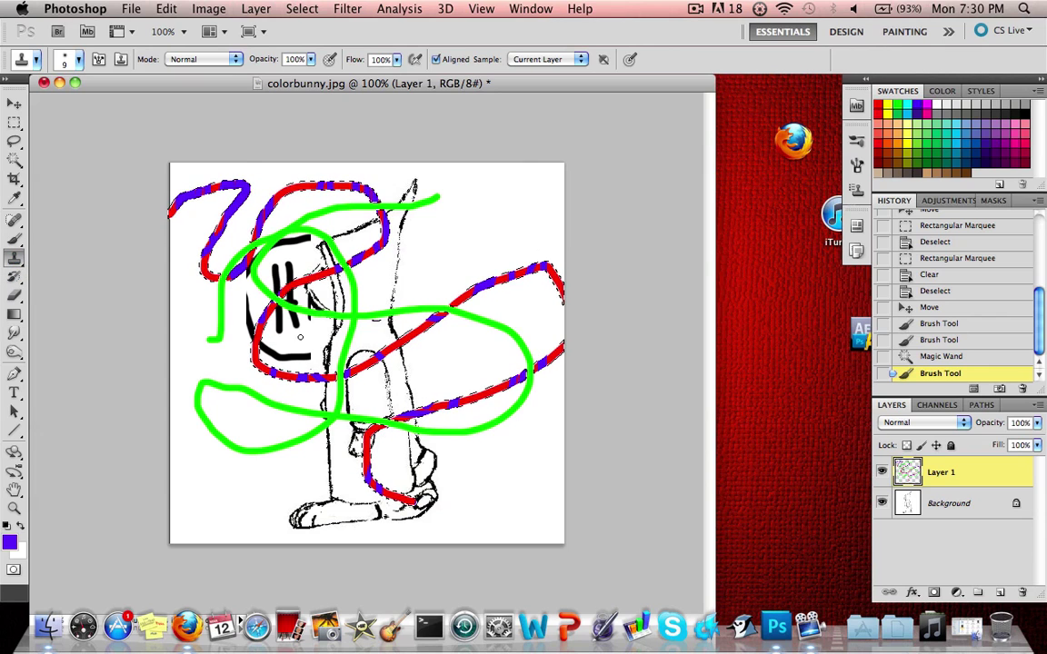
Step: Erase most of the red and purple strokes with the Eraser at 20 px, then 58 px
left_click(17, 293)
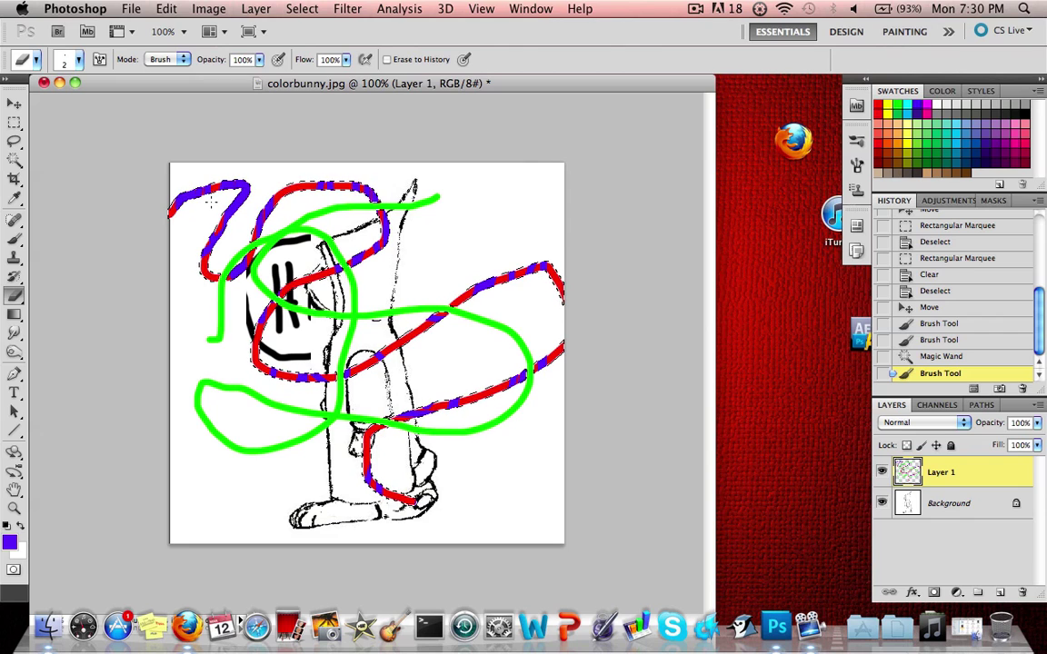
key("bracketright")
key("bracketright")
key("bracketright")
key("bracketright")
key("bracketright")
key("bracketright")
key("bracketright")
key("bracketright")
key("bracketright")
mouse_move(195, 187)
left_mouse_down()
mouse_move(219, 182)
mouse_move(241, 217)
left_mouse_up()
right_click(318, 198)
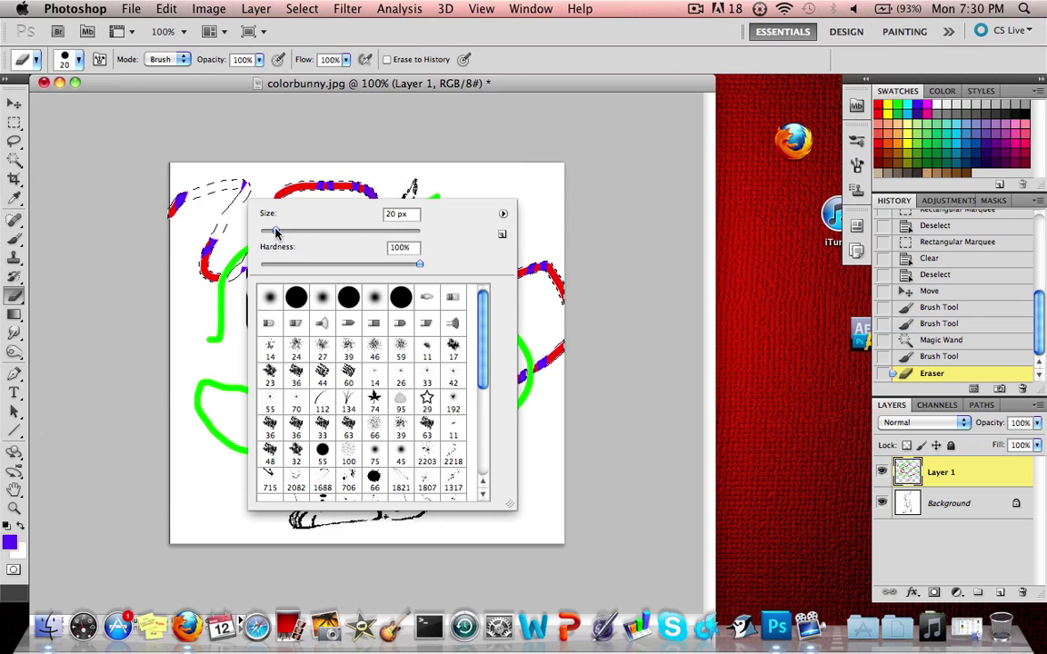
left_click_drag(277, 233, 289, 232)
mouse_move(292, 176)
left_mouse_down()
mouse_move(330, 209)
mouse_move(372, 195)
mouse_move(273, 246)
mouse_move(400, 472)
mouse_move(501, 318)
mouse_move(424, 262)
left_mouse_up()
left_click(13, 313)
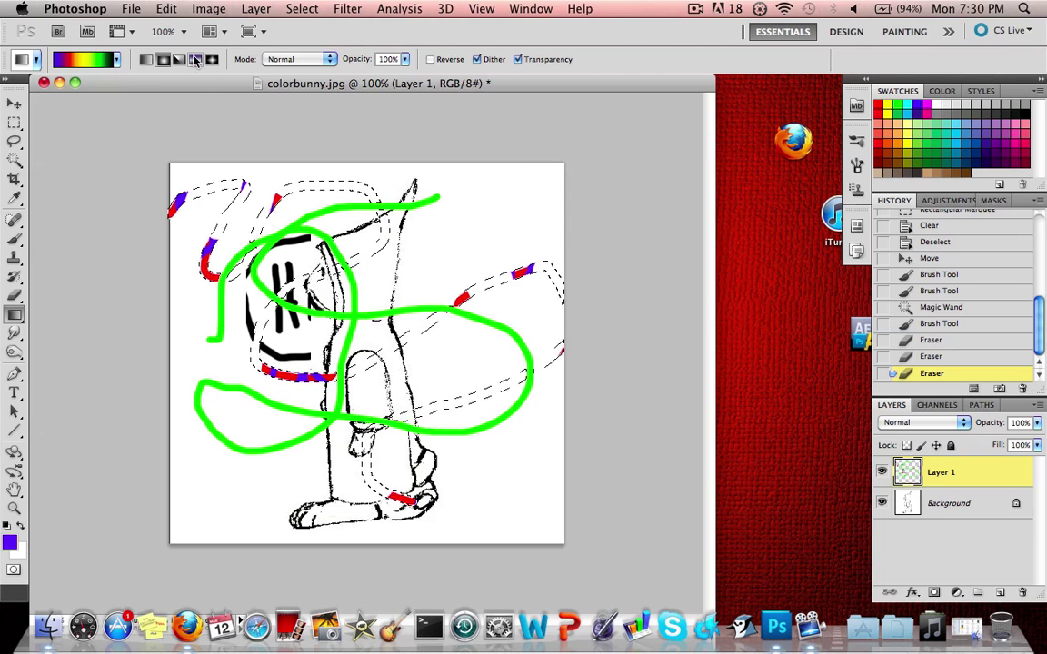
left_click(82, 60)
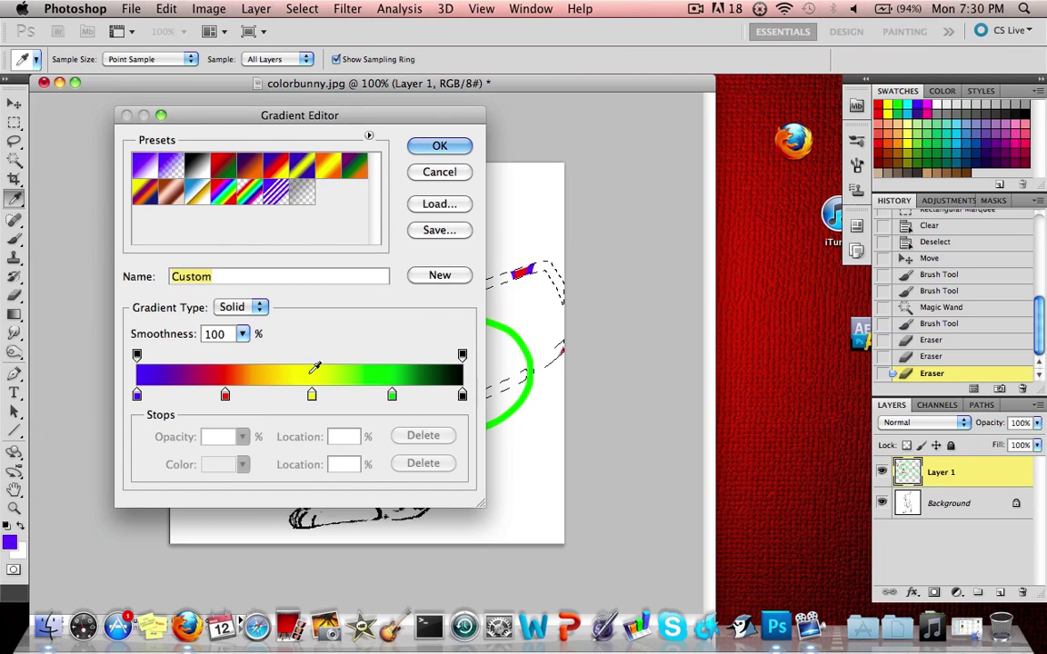
left_click(440, 150)
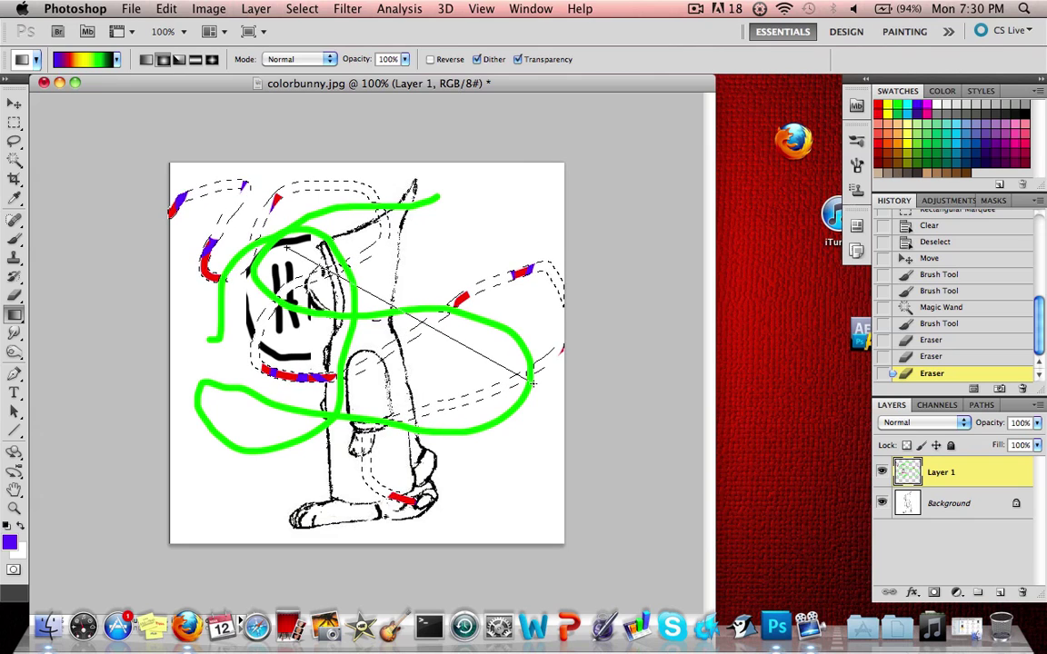
left_click_drag(532, 381, 533, 384)
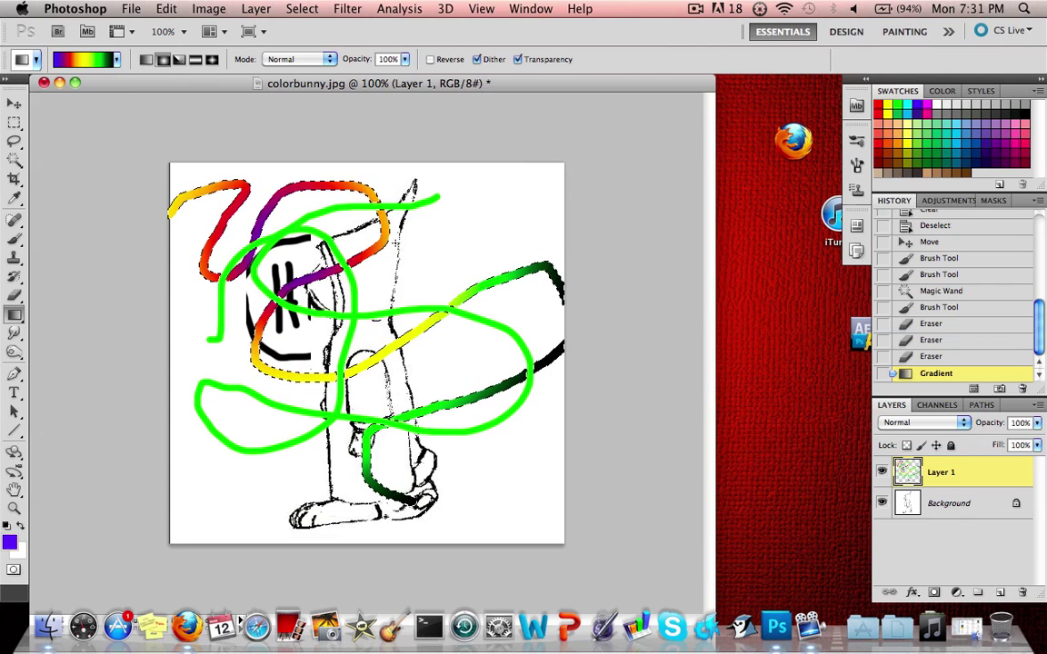
key("super+z")
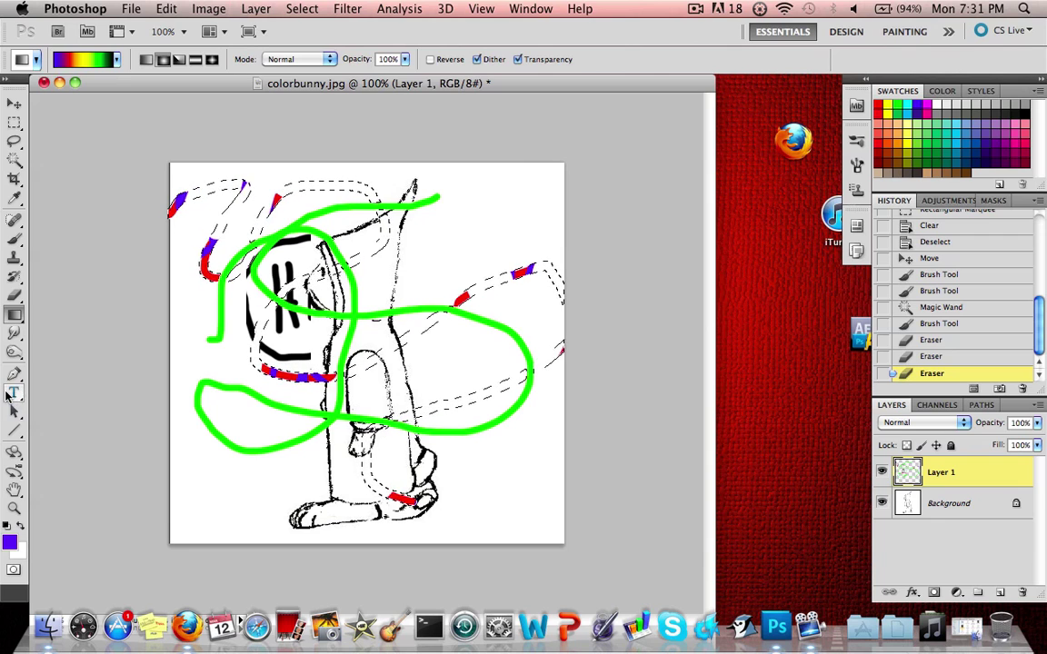
Step: Clear the selection and type the Hi text in a new text box near the top right
left_click(14, 393)
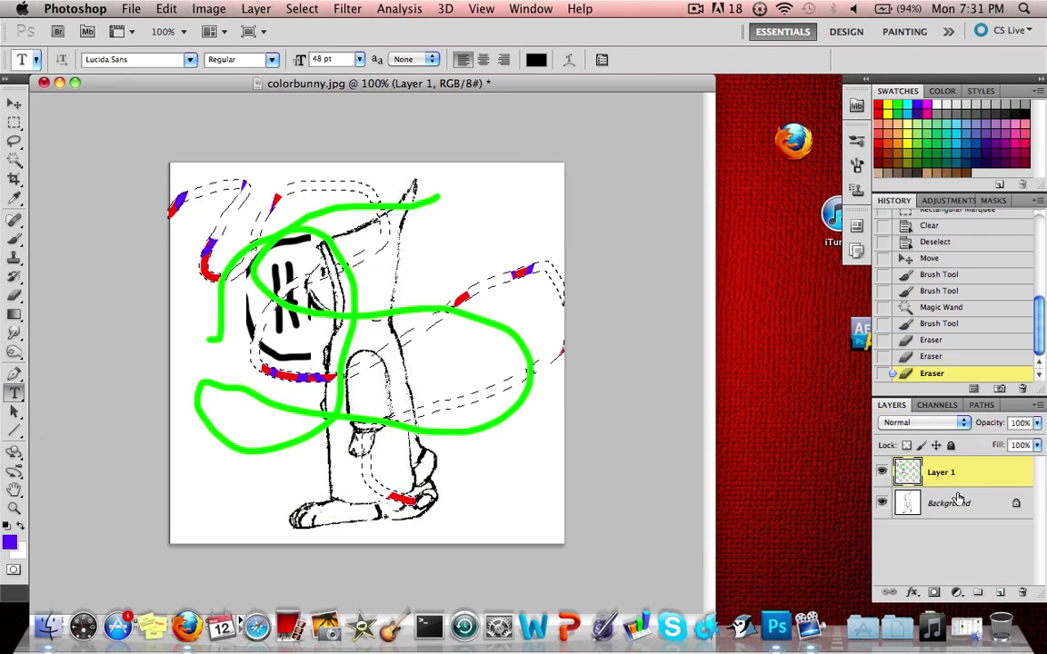
key("super+d")
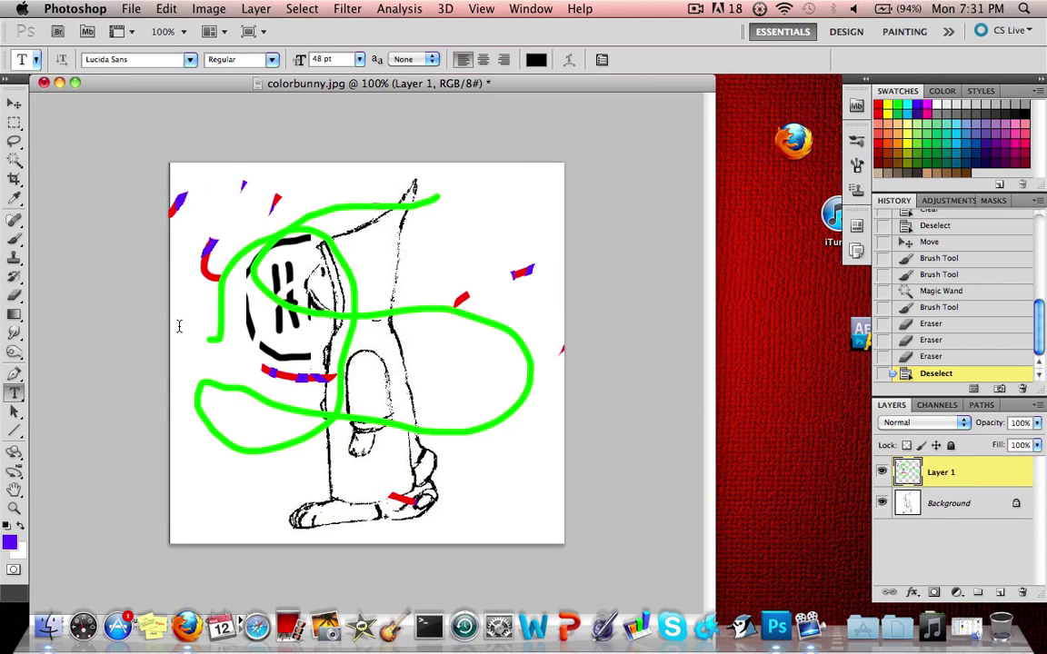
left_click(456, 228)
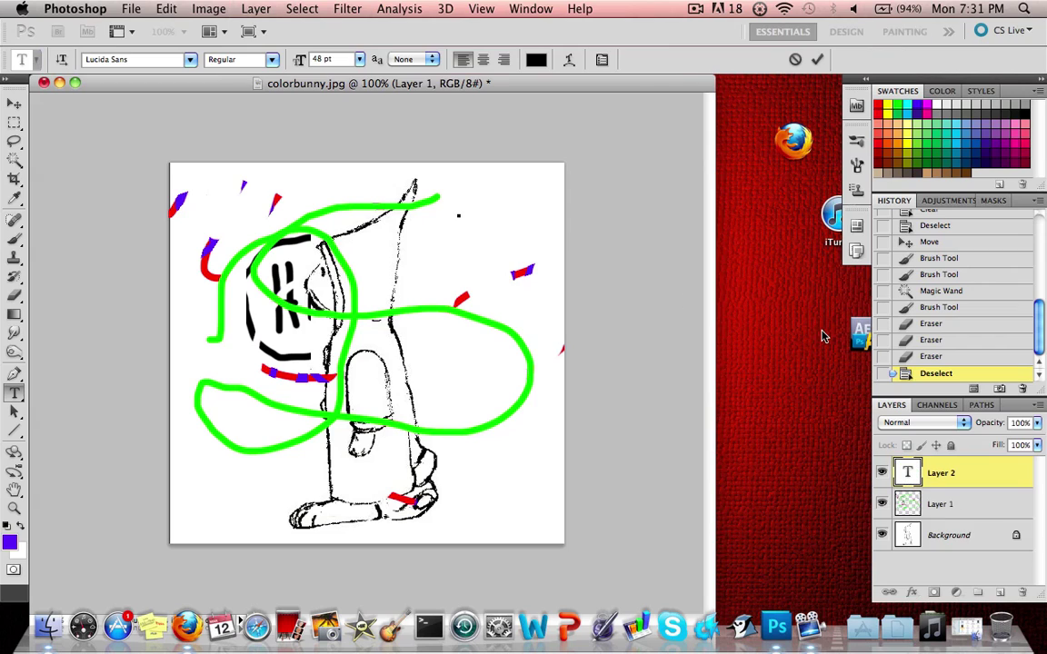
type("Hi")
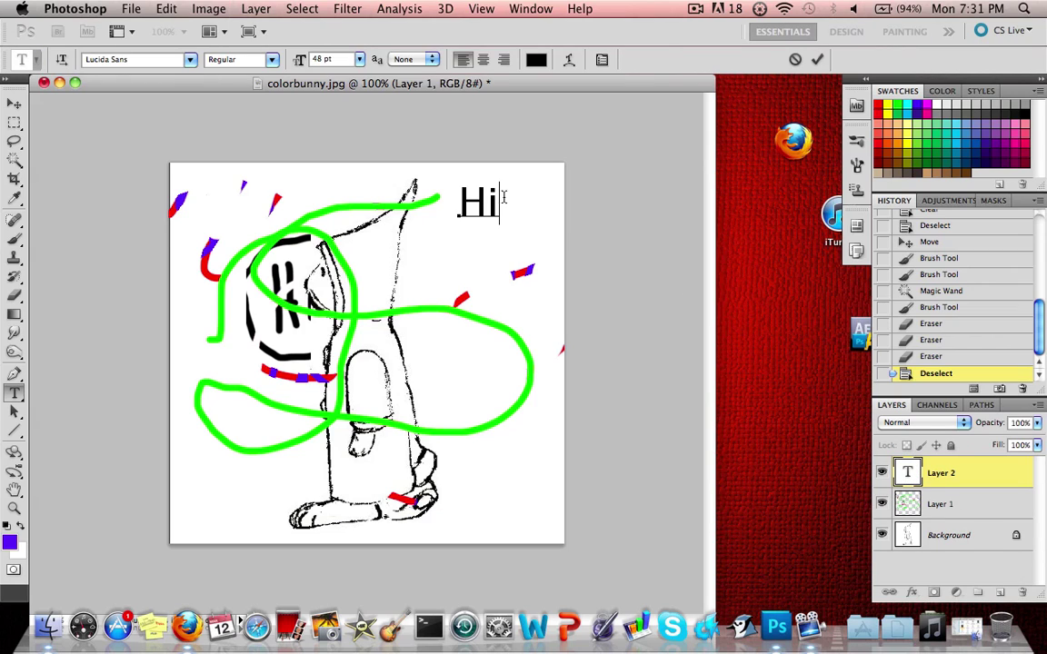
Step: Set the Hi text in Old Stamper at 72 pt and commit it
left_click_drag(502, 197, 429, 182)
left_click(192, 59)
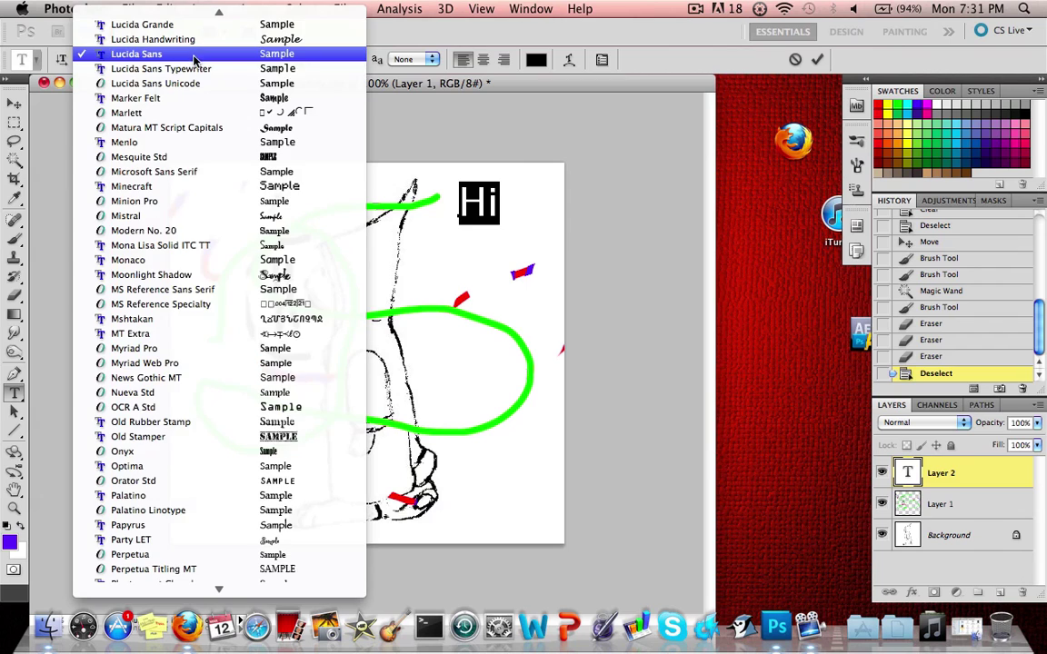
left_click(218, 187)
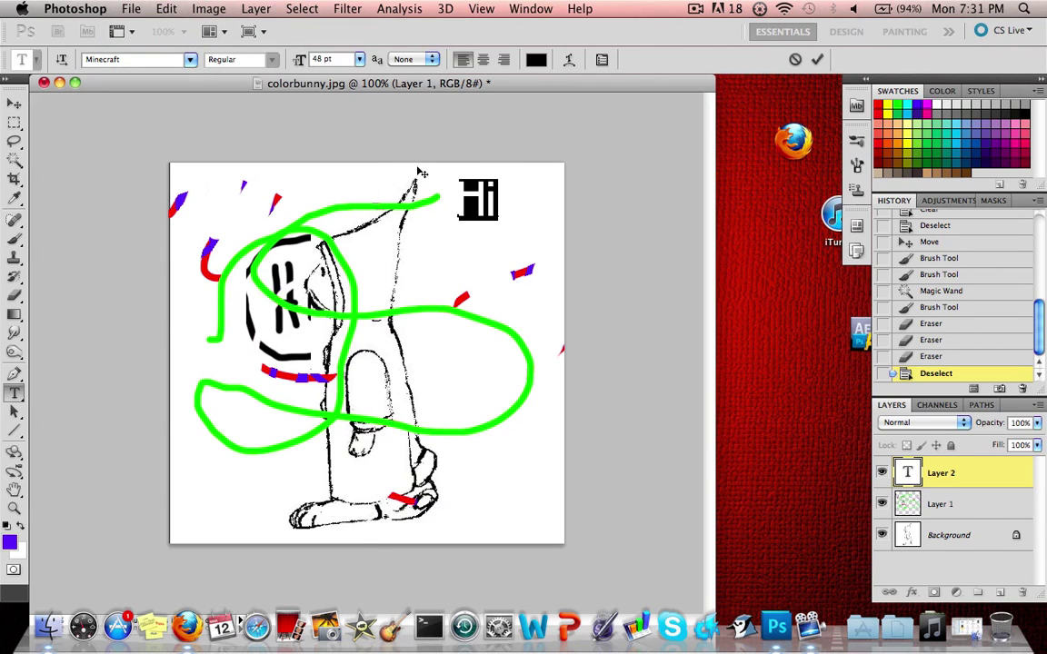
left_click(192, 60)
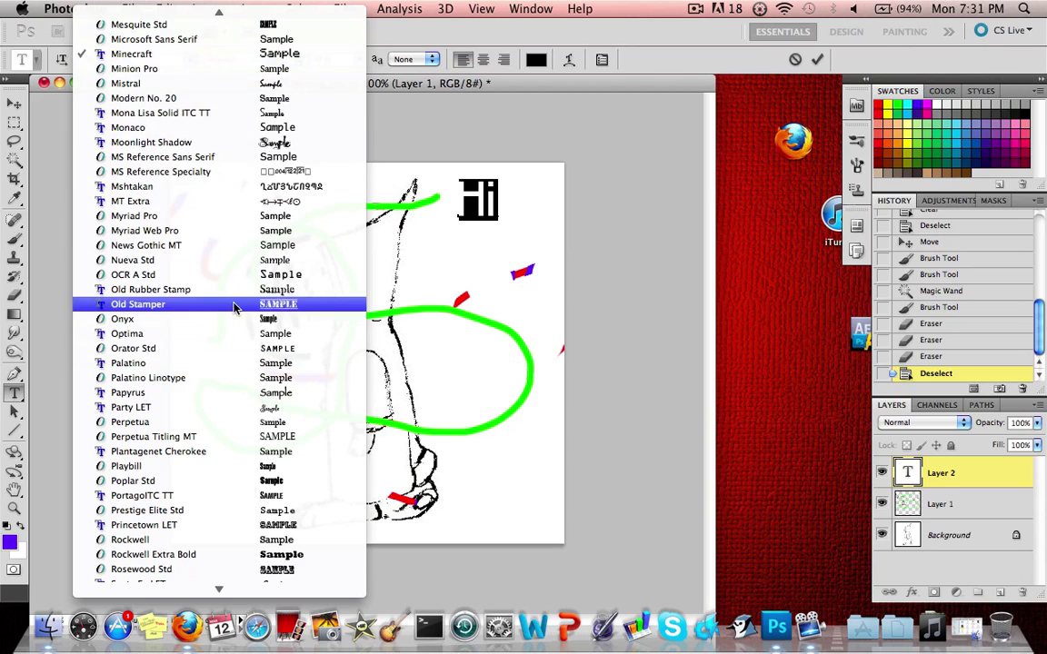
left_click(514, 275)
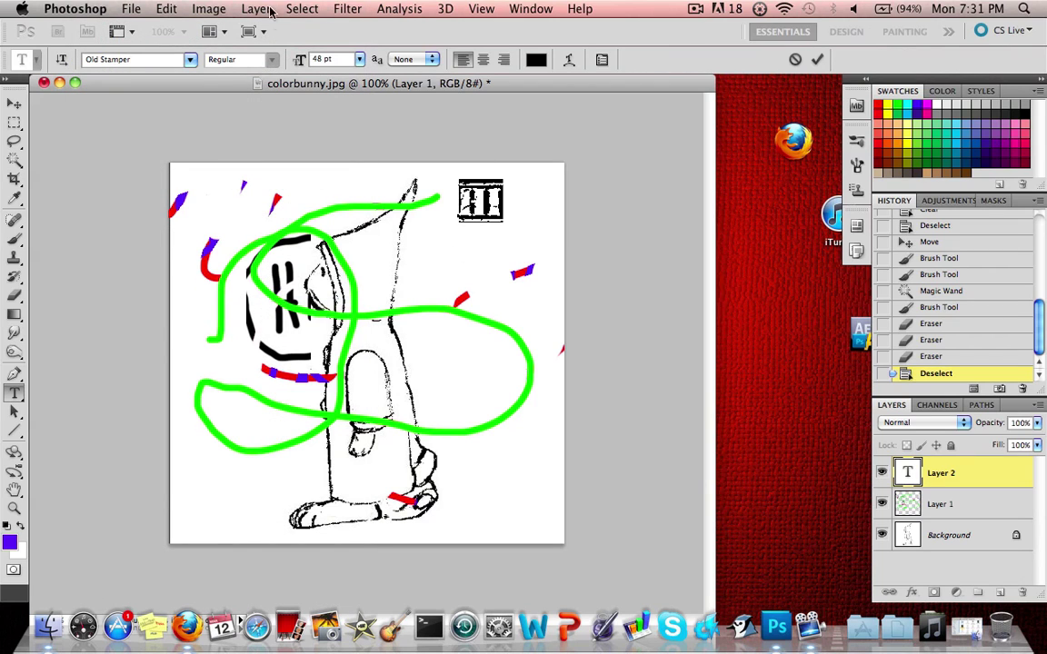
left_click(360, 60)
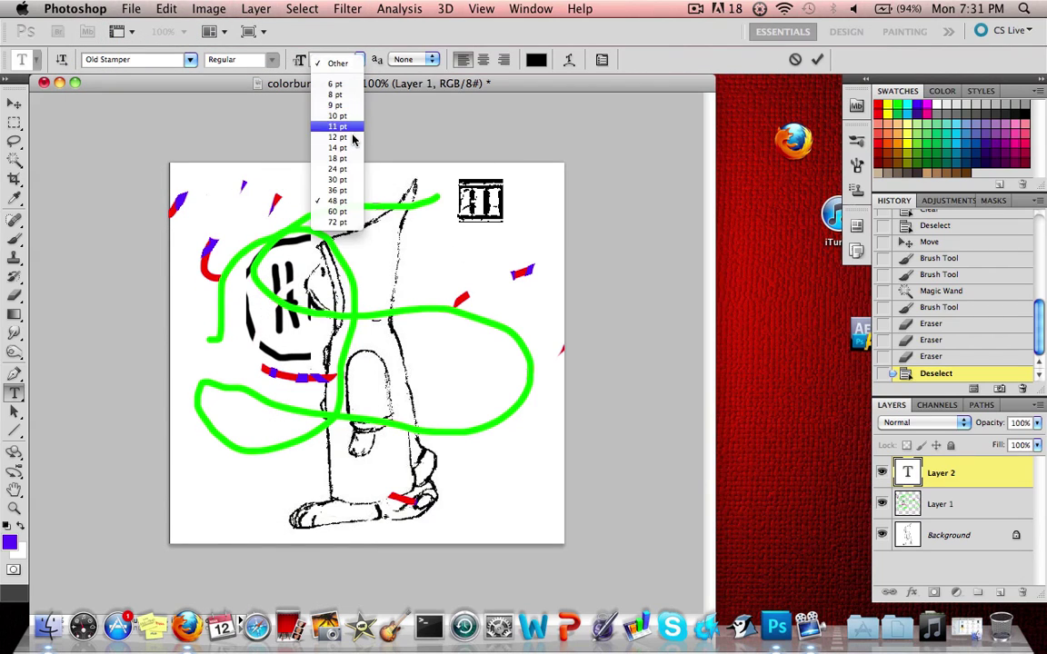
left_click(338, 221)
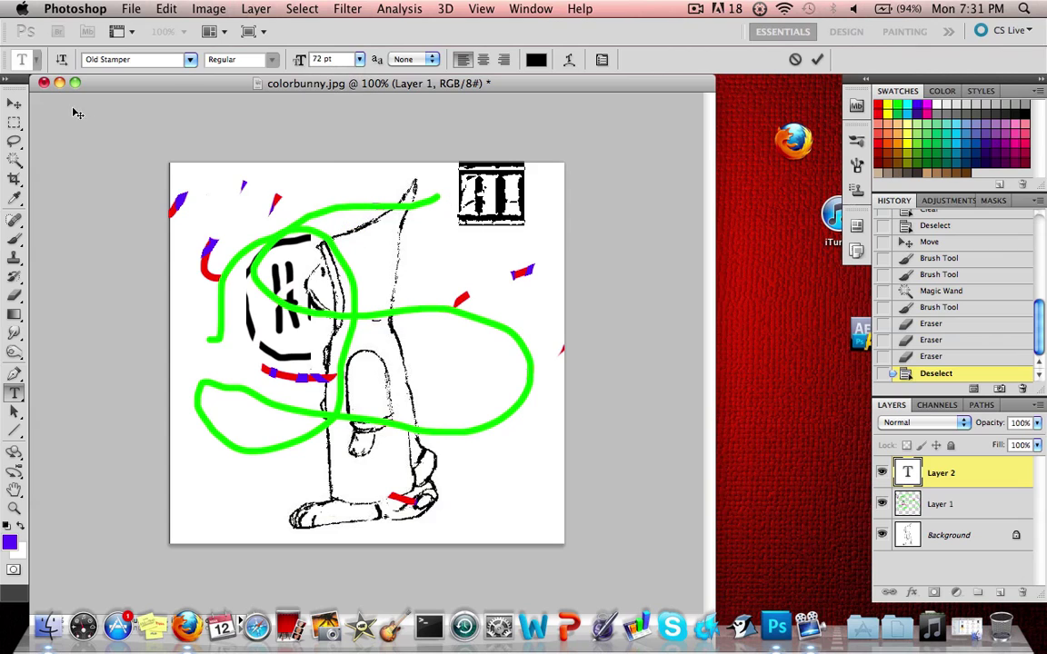
left_click(14, 103)
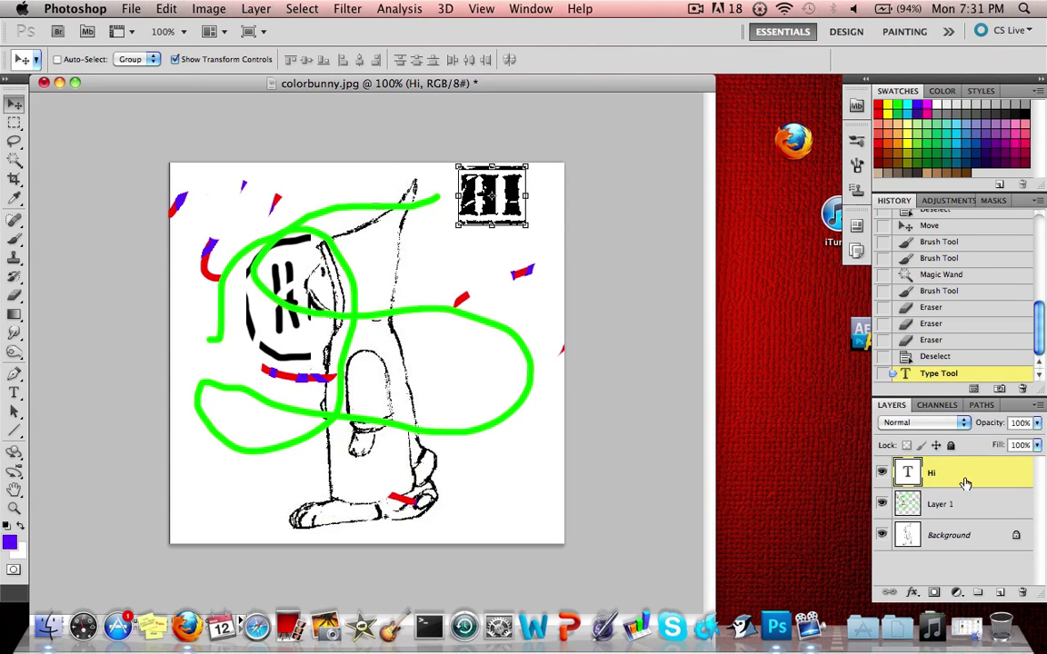
Step: Free-transform the HI text, moving it left and slightly down, and apply the transformation
key("super+t")
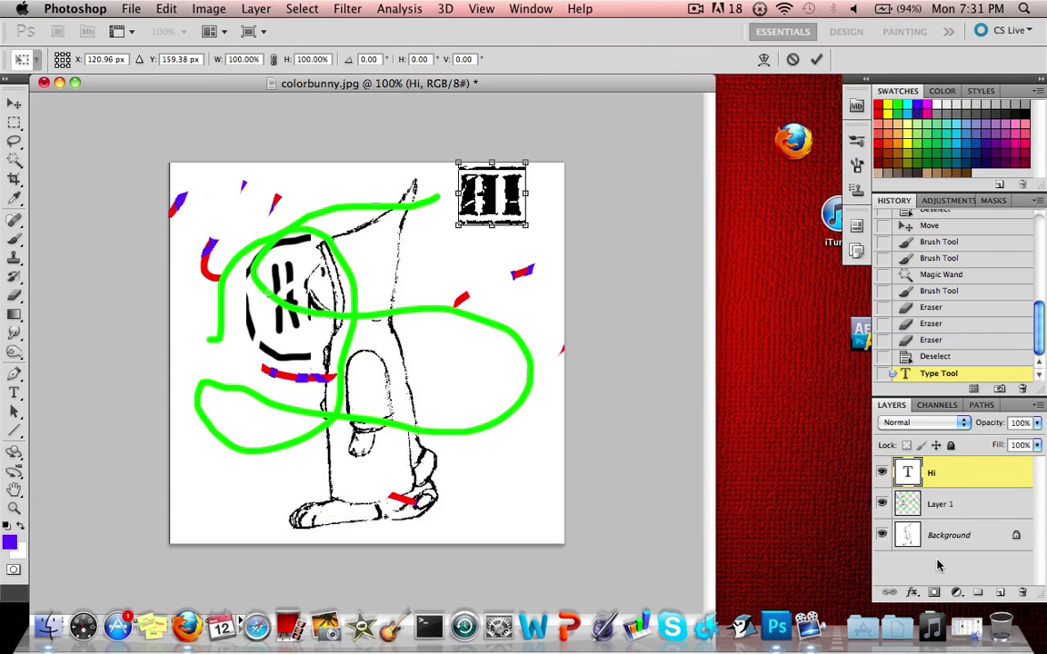
left_click_drag(510, 189, 490, 197)
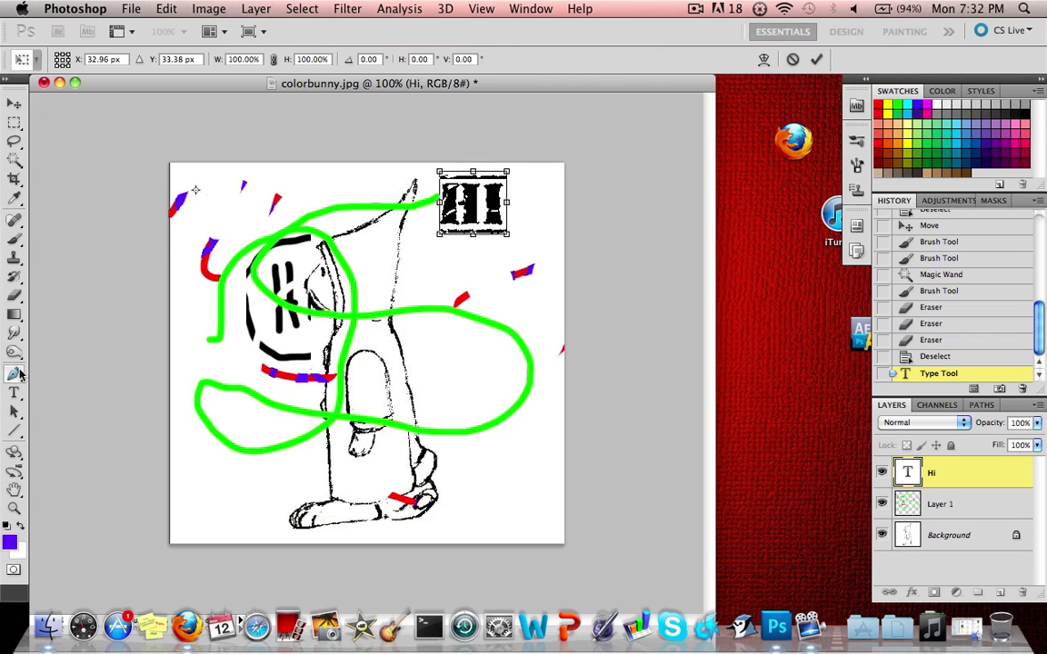
left_click(14, 415)
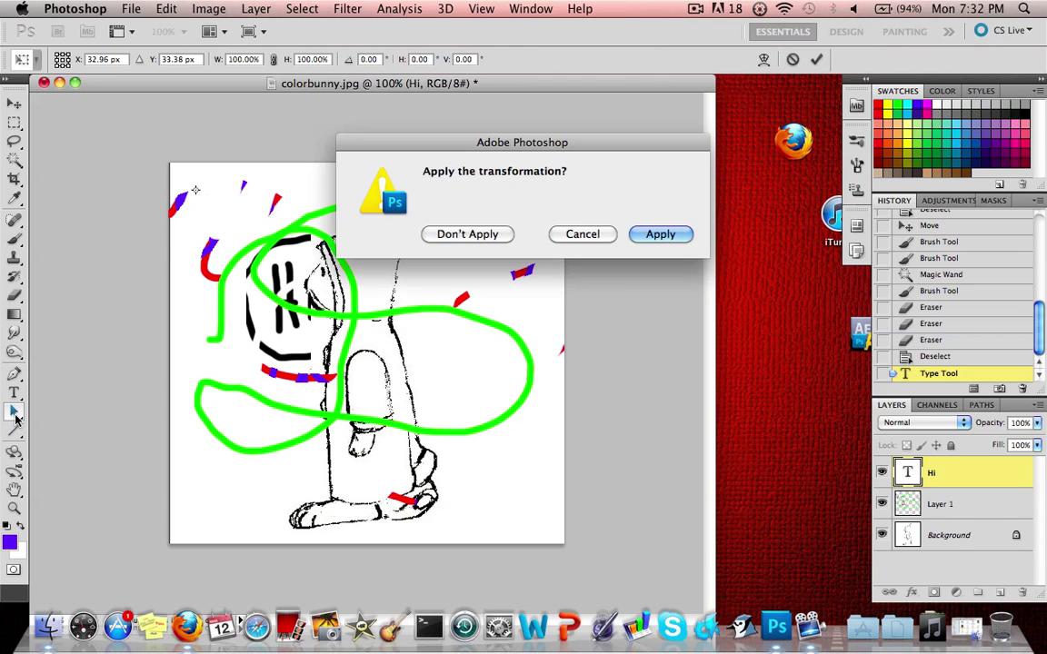
left_click(660, 231)
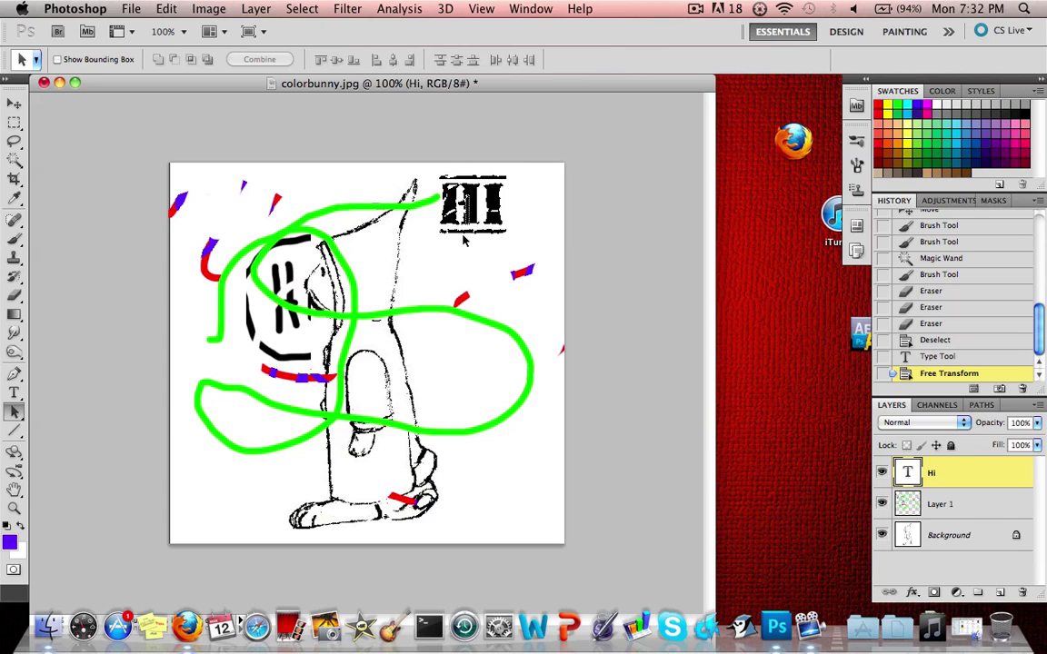
Step: Select the Hi layer and nudge the text into the top-right corner with the Move tool
left_click(945, 504)
left_click(945, 474)
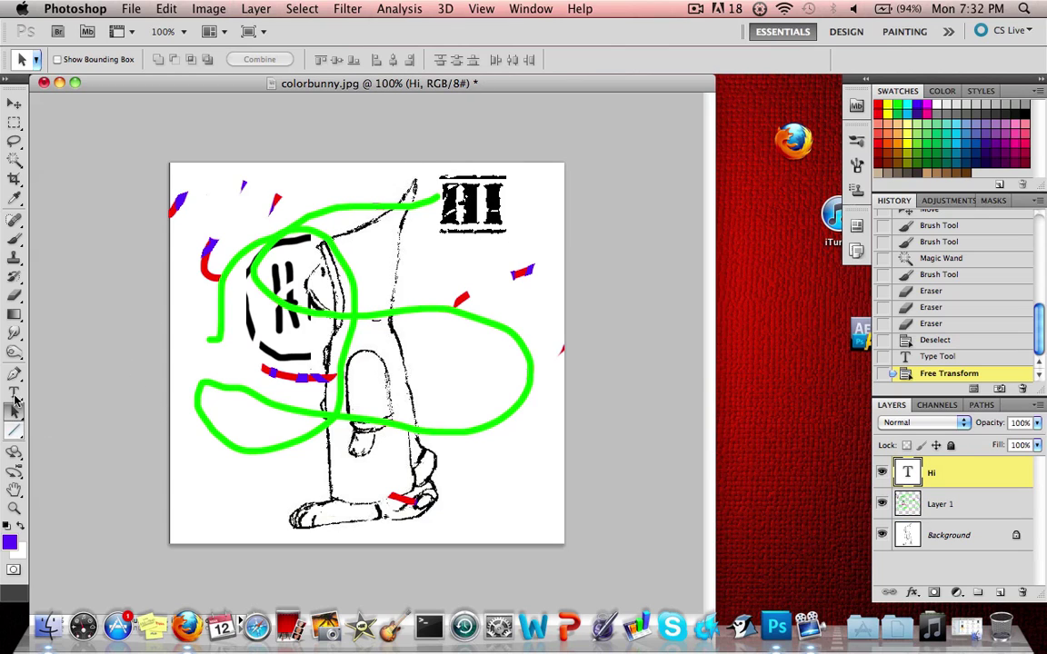
left_click(15, 104)
left_click_drag(416, 184, 435, 227)
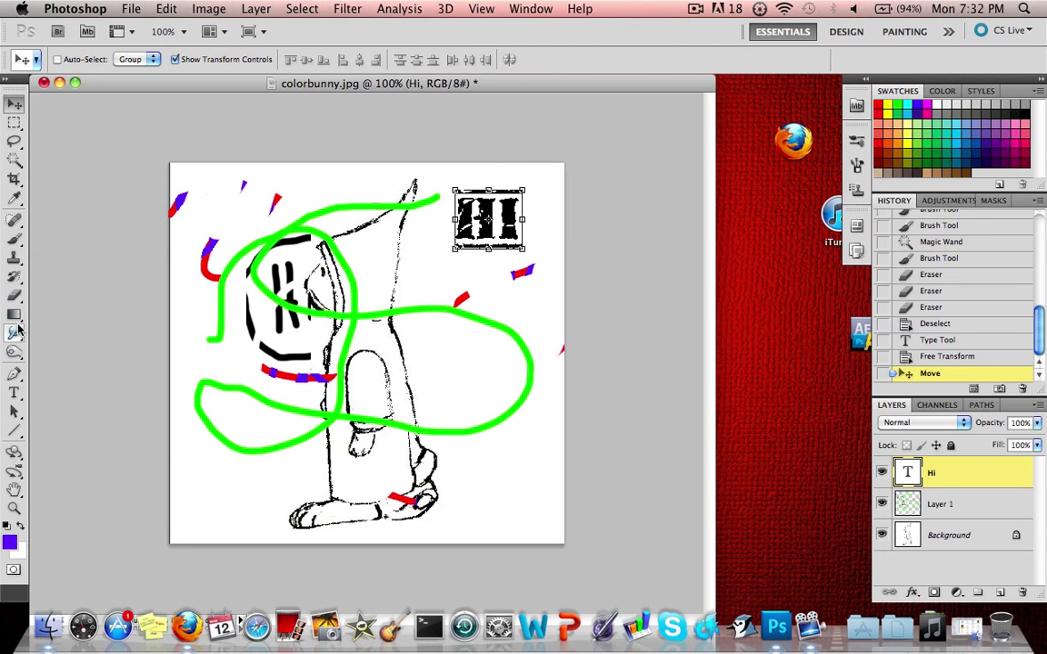
left_click(16, 413)
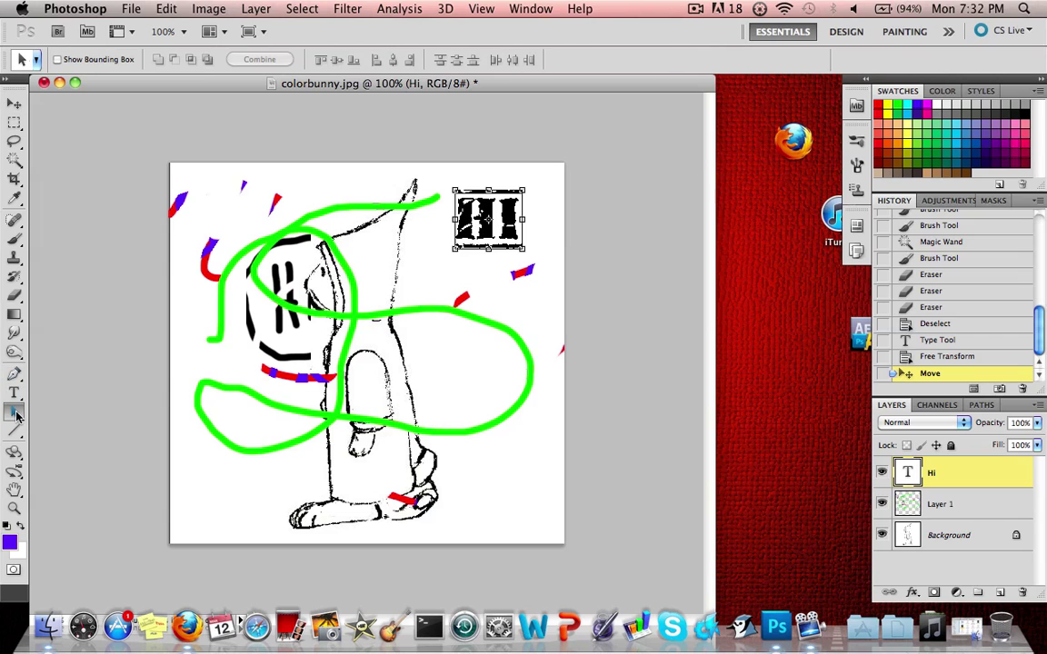
left_click(18, 415)
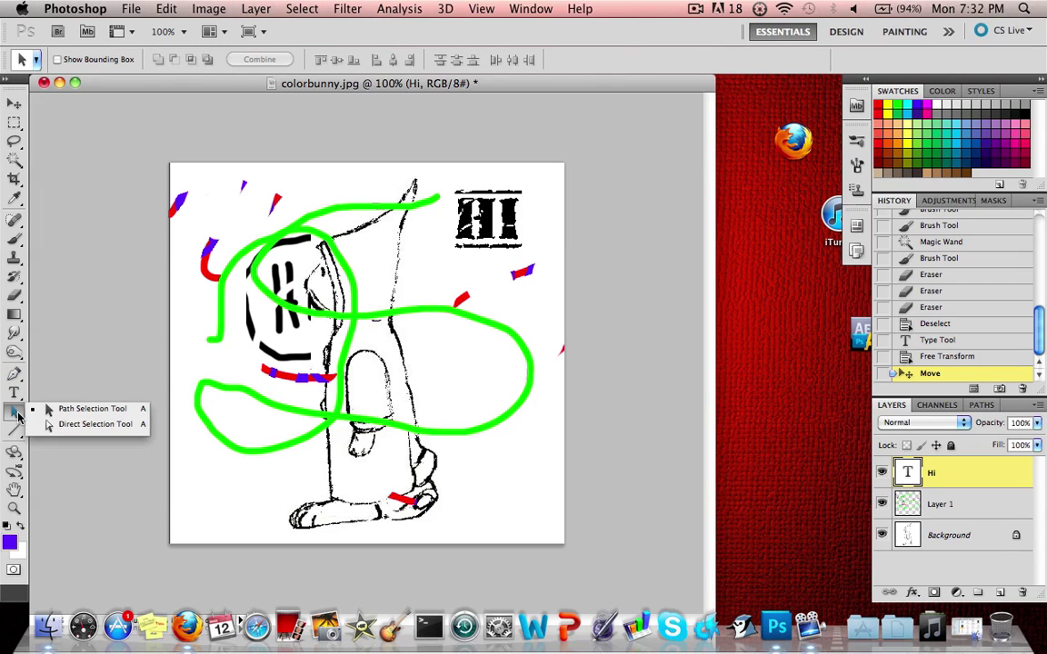
left_click(15, 416)
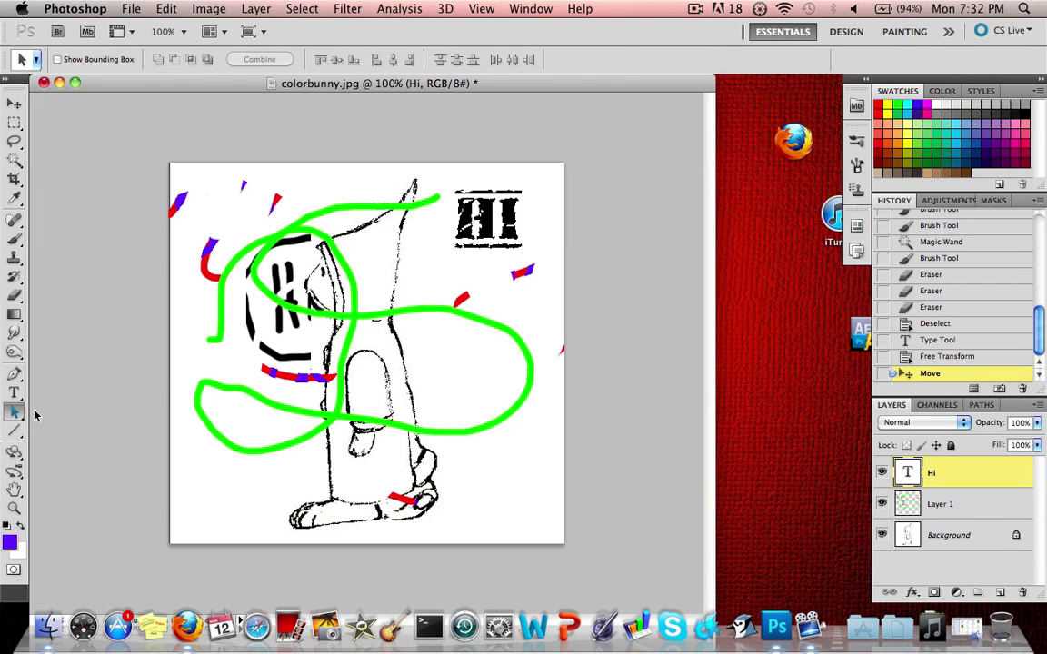
left_click(14, 491)
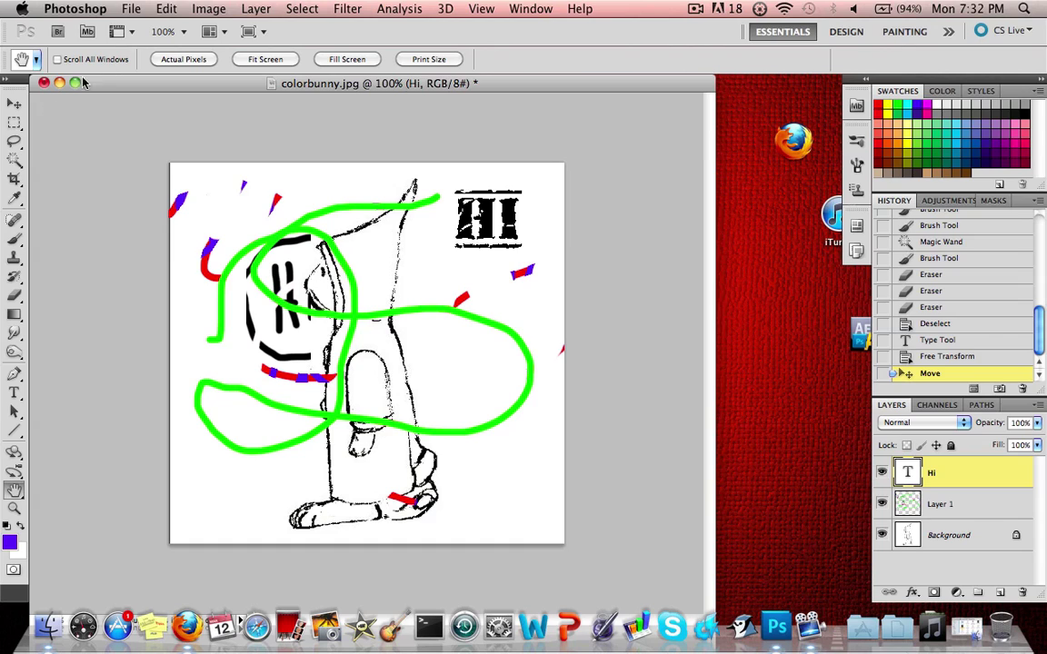
left_click(14, 509)
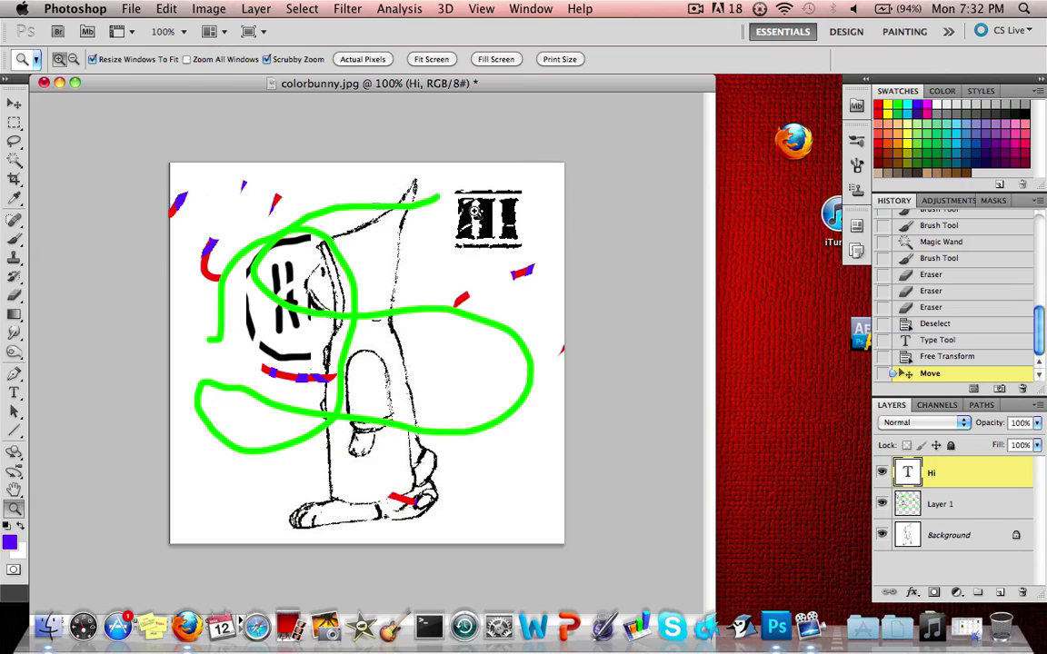
left_click_drag(474, 218, 630, 222)
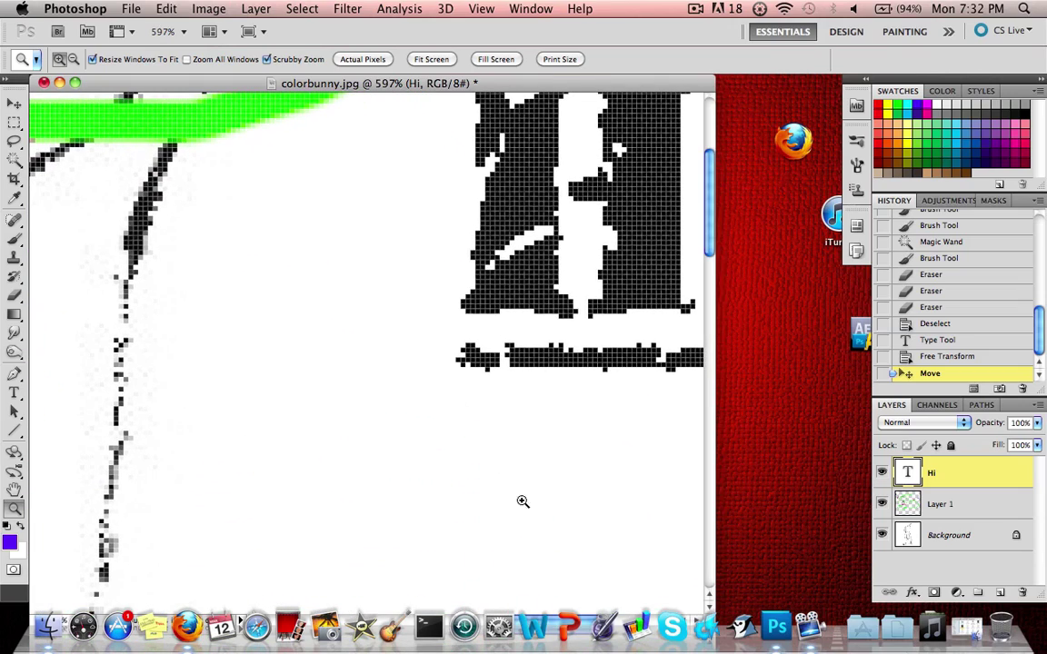
left_click_drag(605, 449, 287, 285)
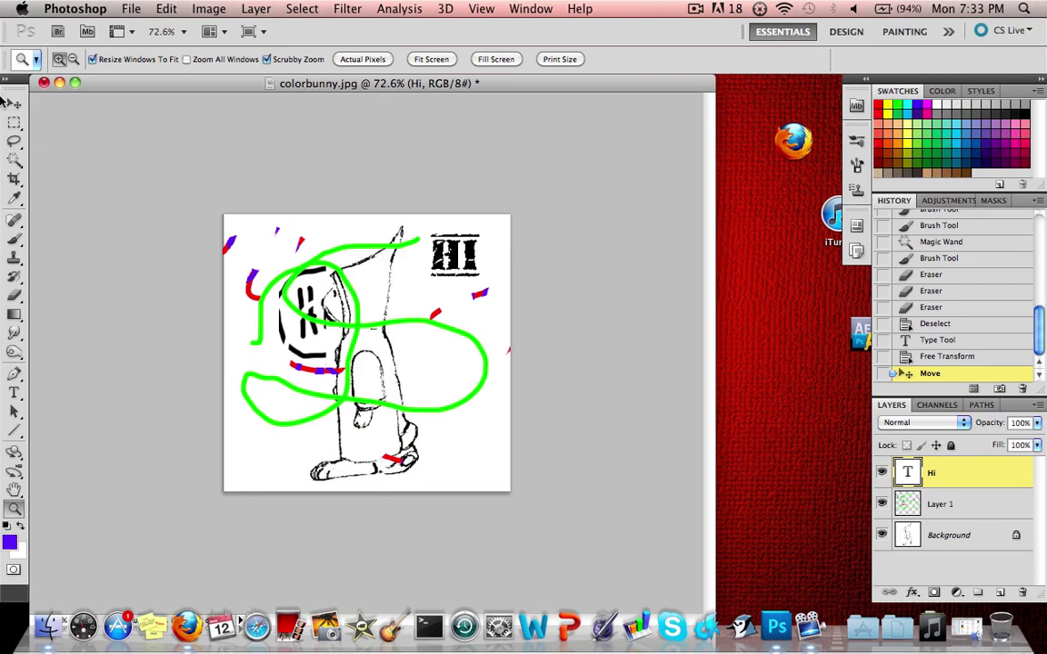
Step: Activate Layer 1, then the Hi layer, and bring the History panel back via the Adjustments tab
left_click(15, 103)
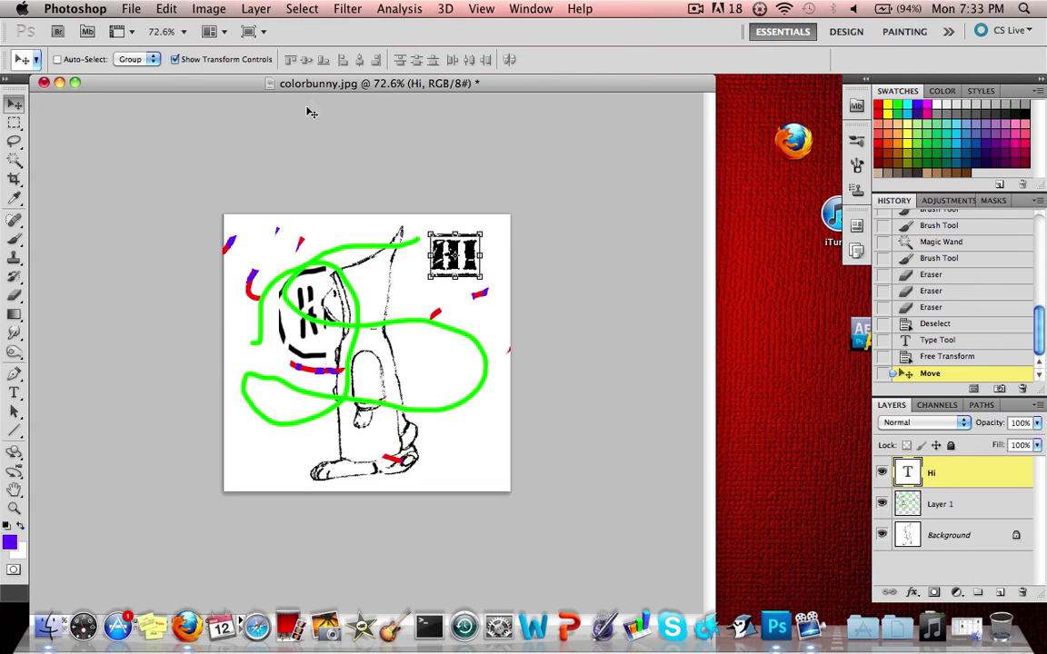
left_click(972, 500)
left_click(973, 482)
left_click(945, 201)
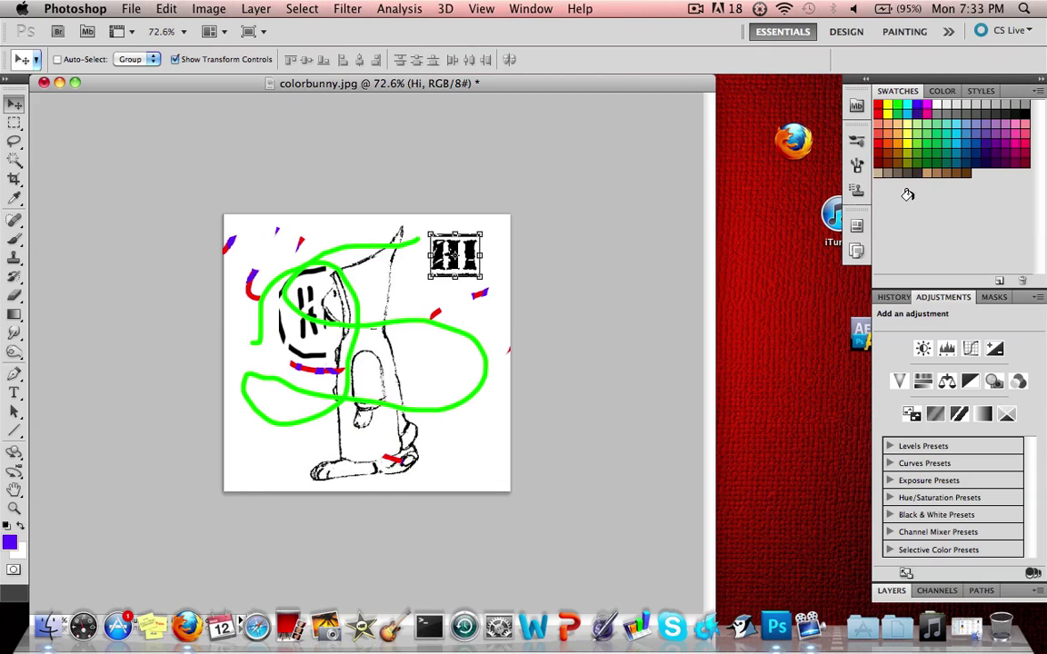
left_click(894, 296)
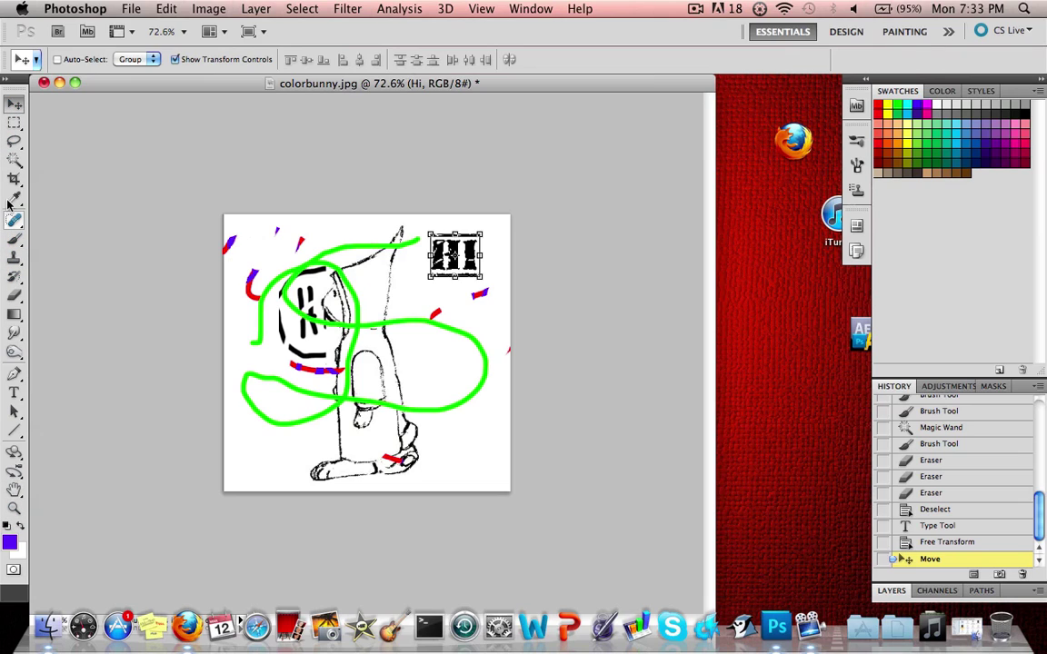
Step: Set the foreground colour to a bright, fully saturated green, turning the HI text green
left_click(12, 544)
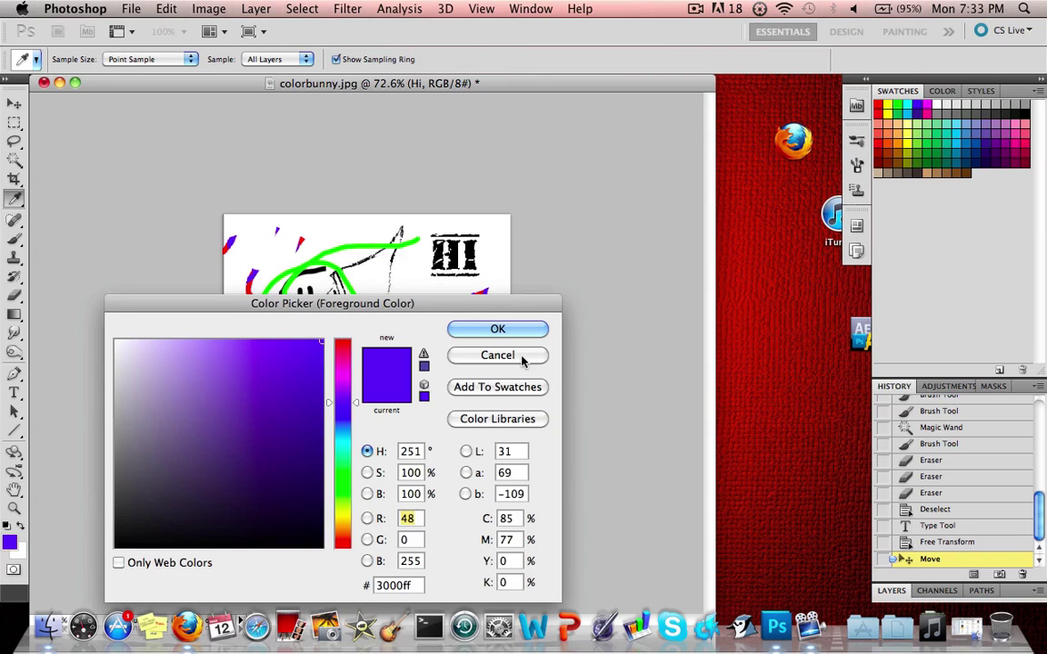
left_click(263, 369)
left_click_drag(263, 369, 154, 430)
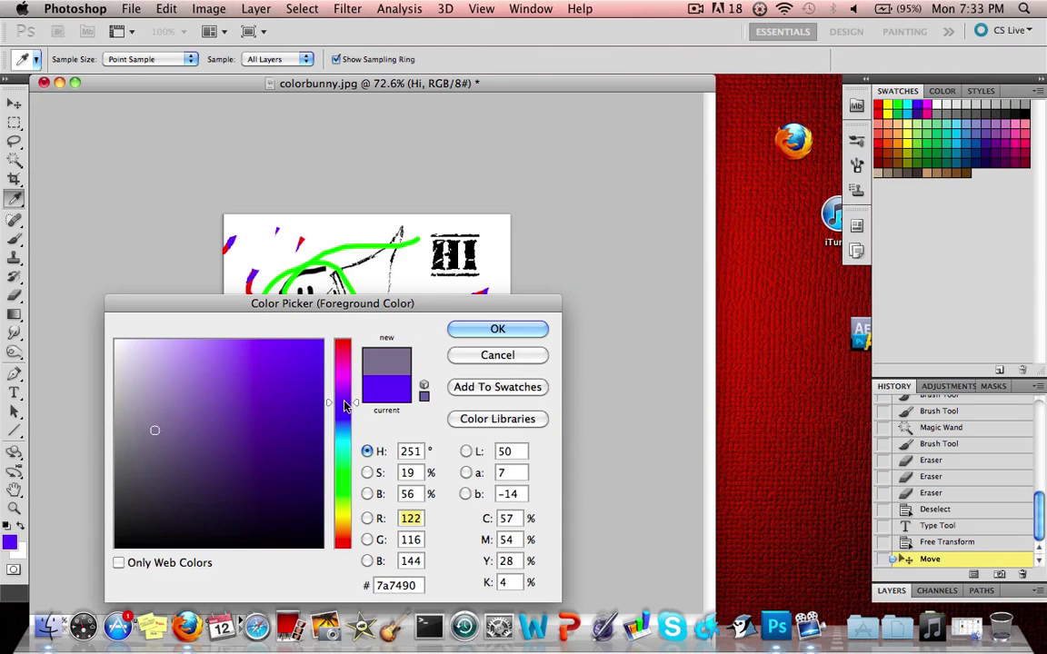
left_click(343, 480)
left_click_drag(306, 455, 326, 349)
left_click(495, 329)
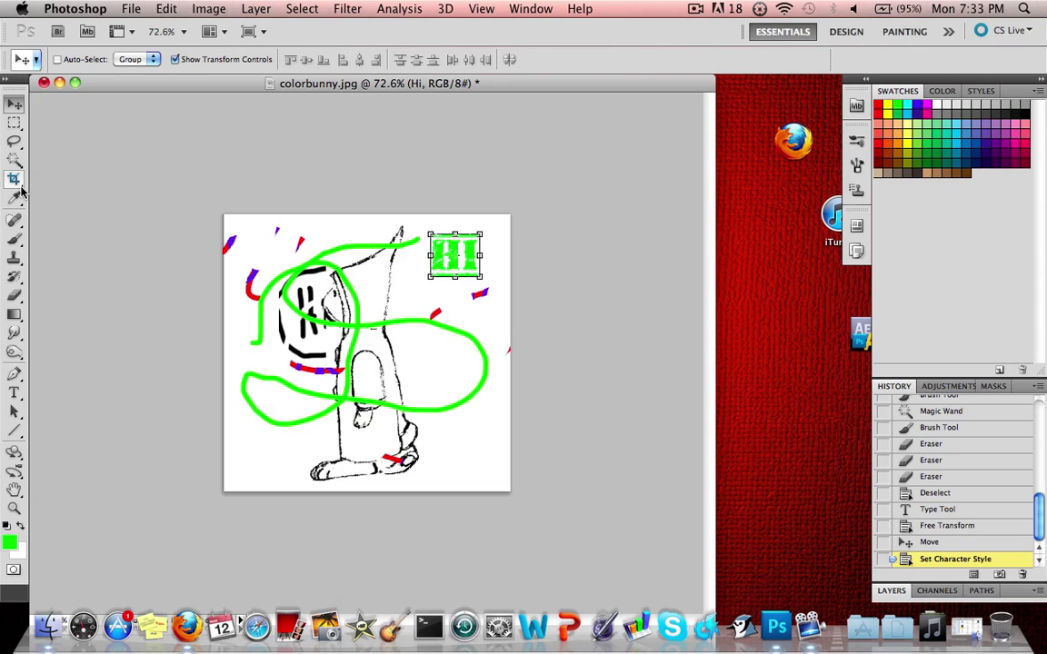
Step: Cycle through the Brush and Clone Stamp tools, ending back on the Move tool
left_click(14, 240)
mouse_move(17, 244)
left_mouse_down()
mouse_move(53, 222)
mouse_move(42, 229)
left_mouse_up()
left_click(15, 259)
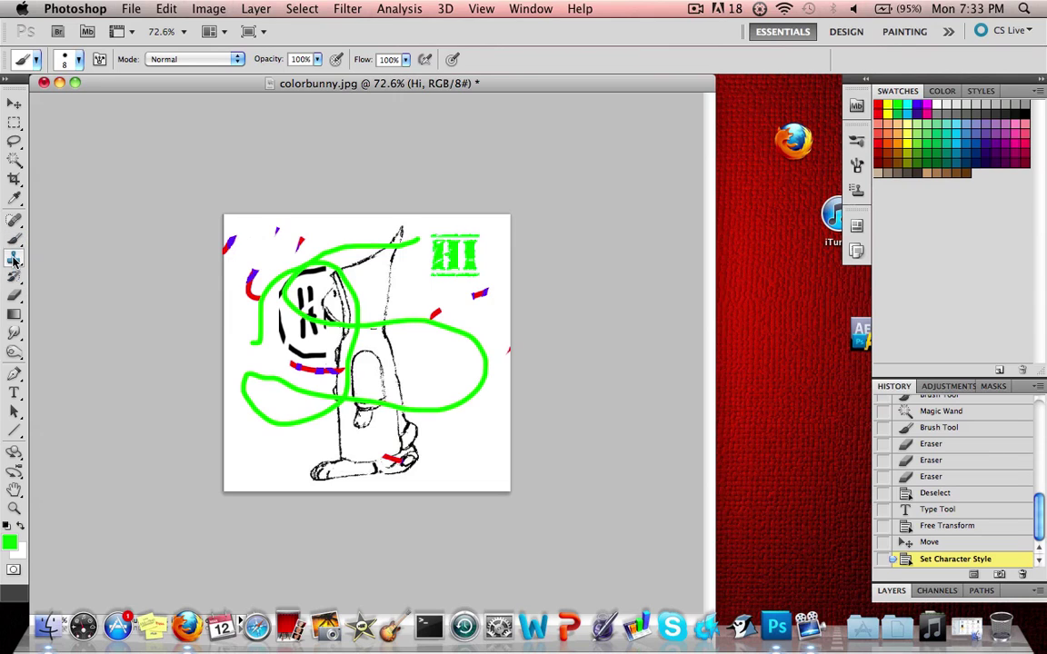
left_click(16, 103)
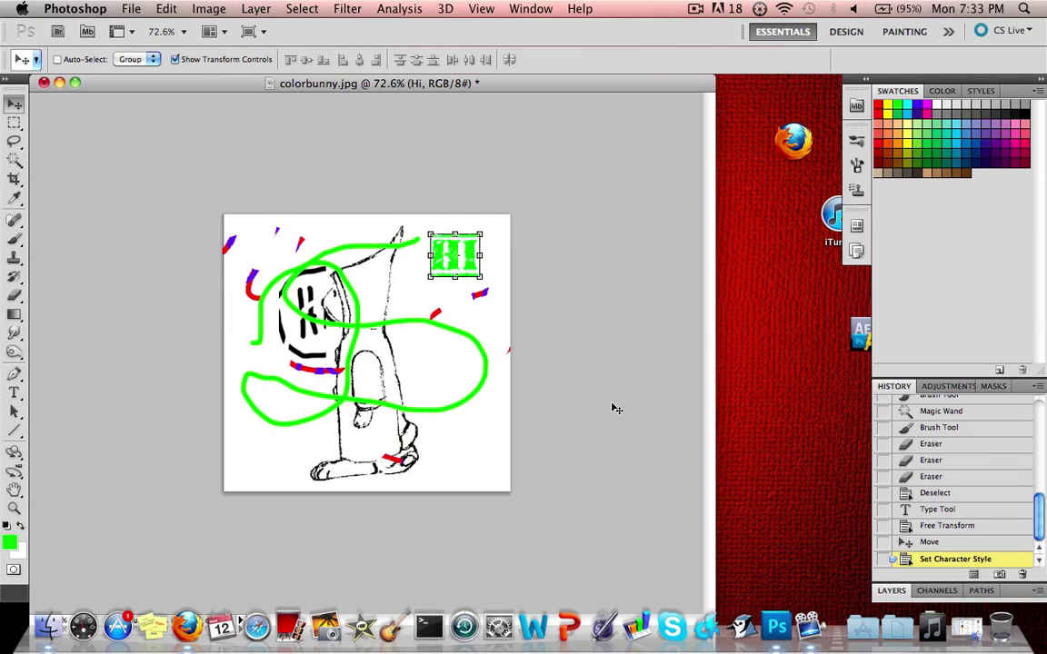